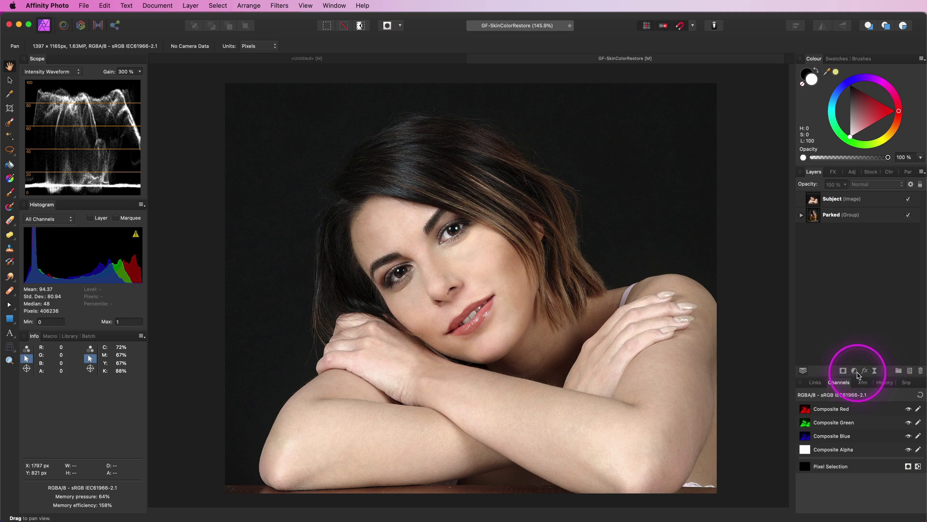
Step: Add an HSL adjustment layer above Subject, test a hue shift, then reset it to 0°
click(855, 371)
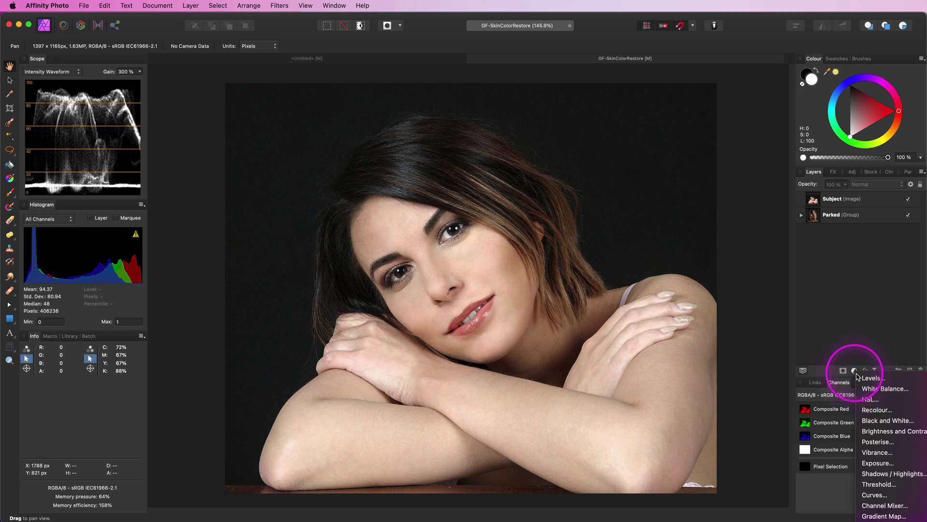
click(869, 399)
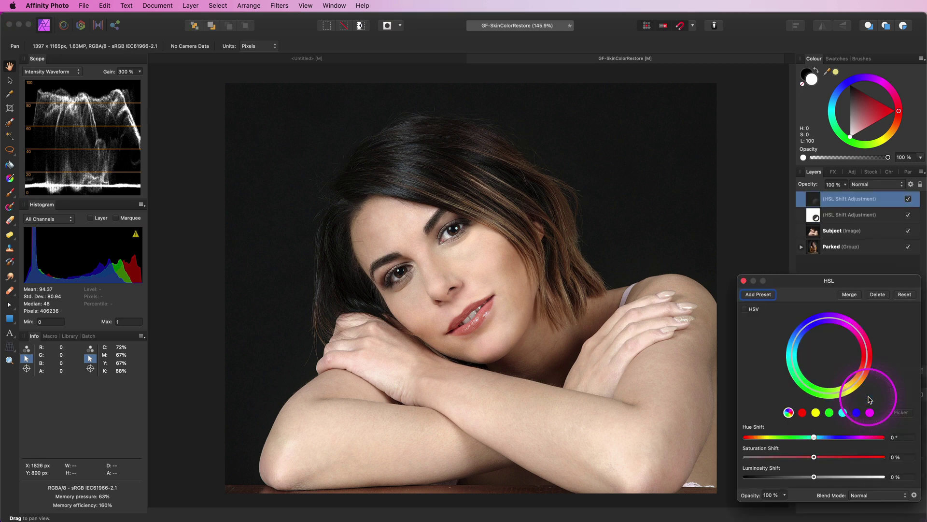
drag(814, 436, 838, 437)
click(815, 437)
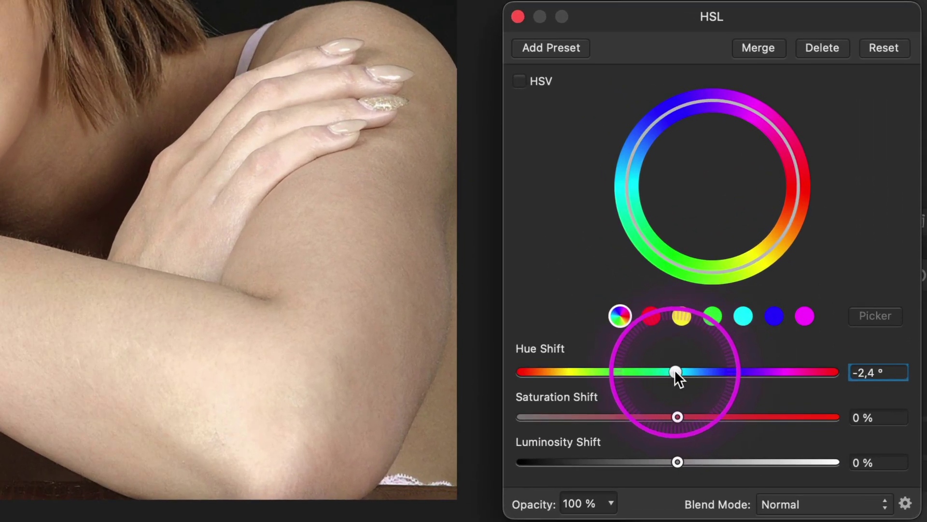
click(676, 372)
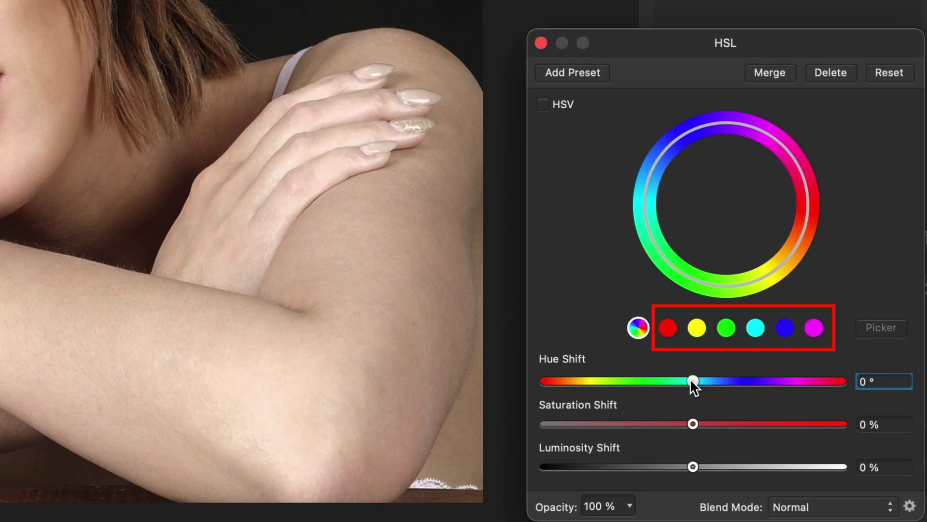
Step: Target the HSL adjustment at the red range, sampling the skin tone from her cheek
click(668, 331)
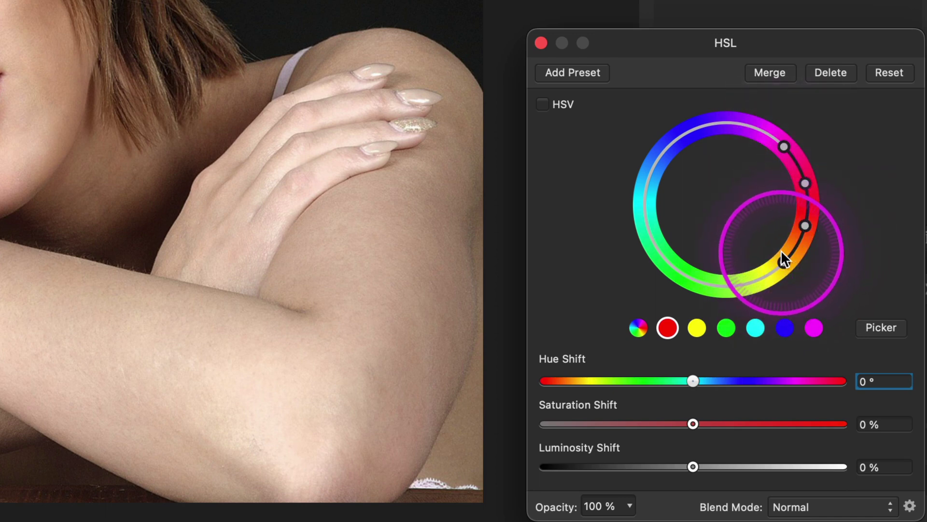
click(879, 327)
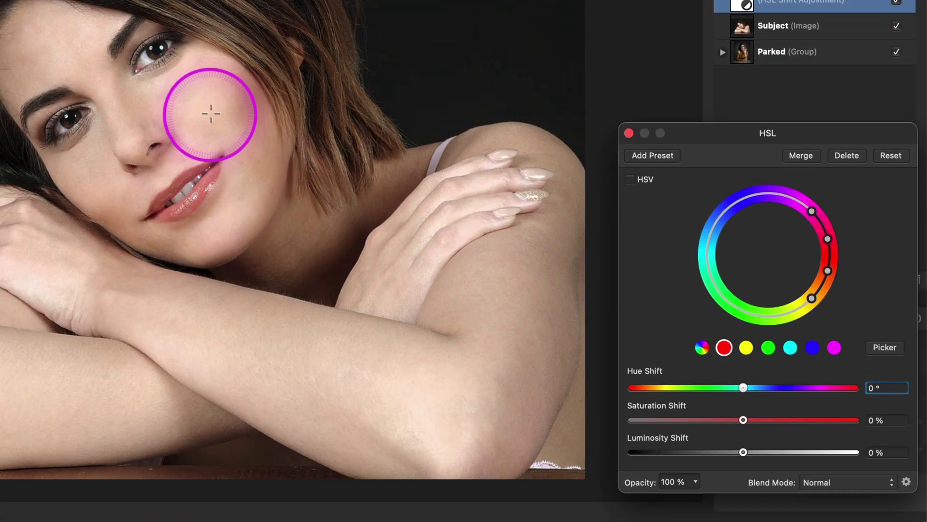
click(211, 110)
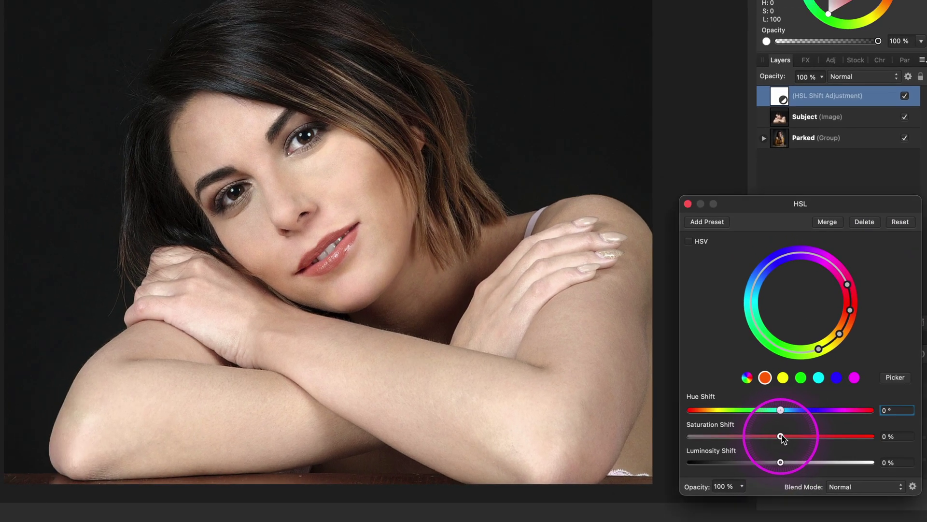
Step: Raise the skin tones' saturation slightly and close the HSL settings
drag(780, 438, 786, 462)
click(806, 437)
click(687, 204)
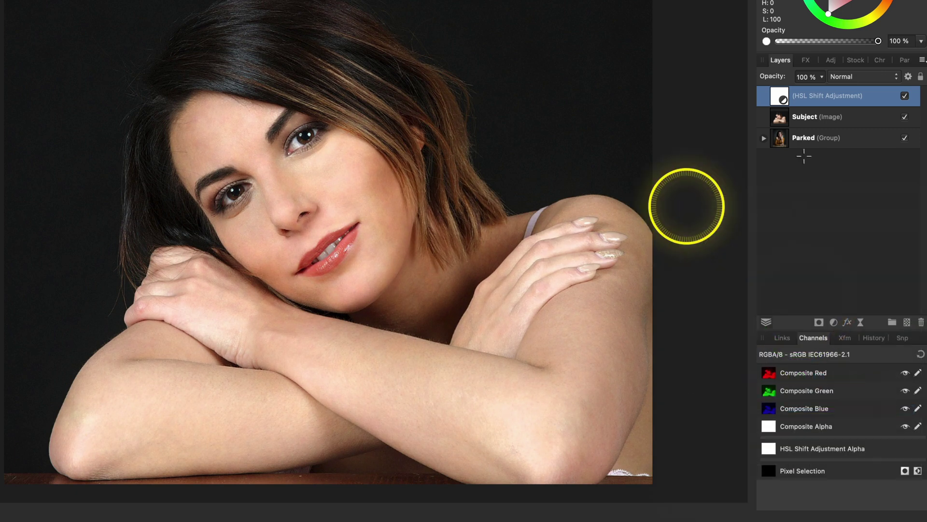
Step: Compare the HSL layer off and on, then set hue shift to -180° to reveal the affected skin range
click(904, 96)
click(904, 96)
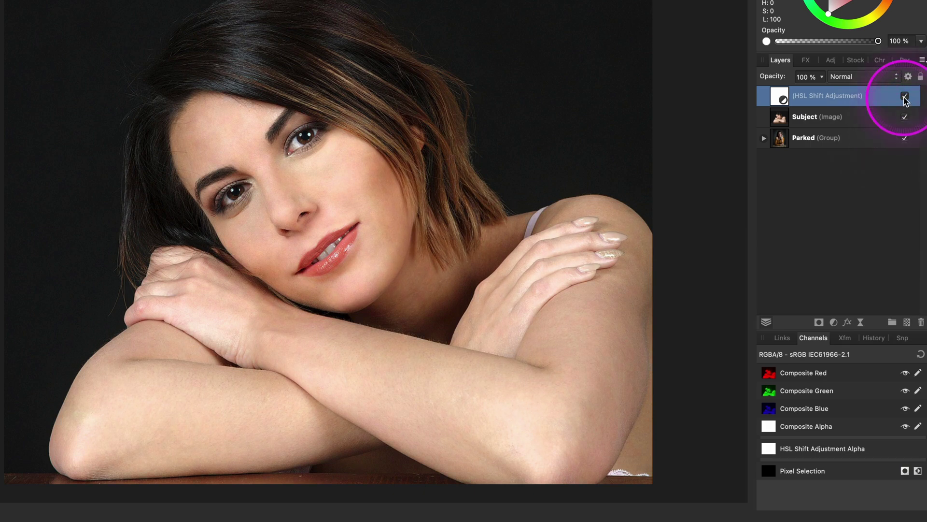
click(784, 99)
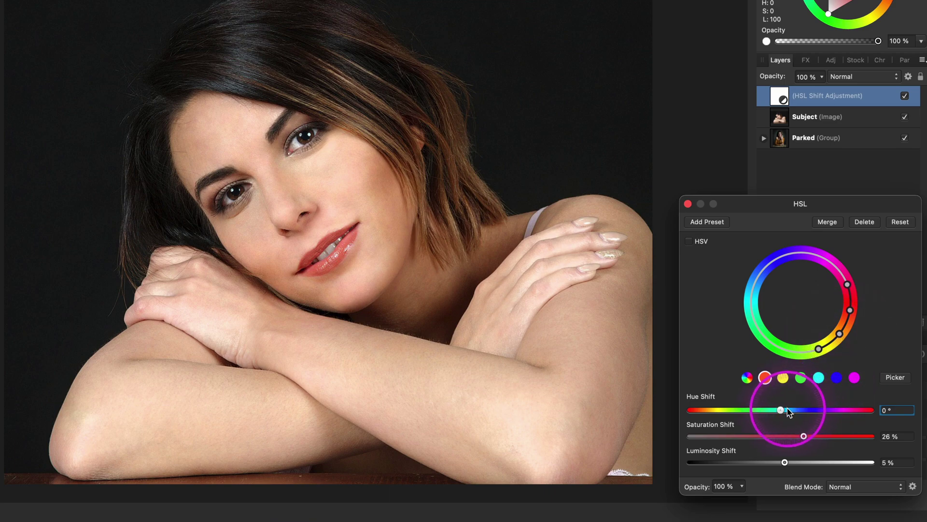
drag(781, 410, 611, 424)
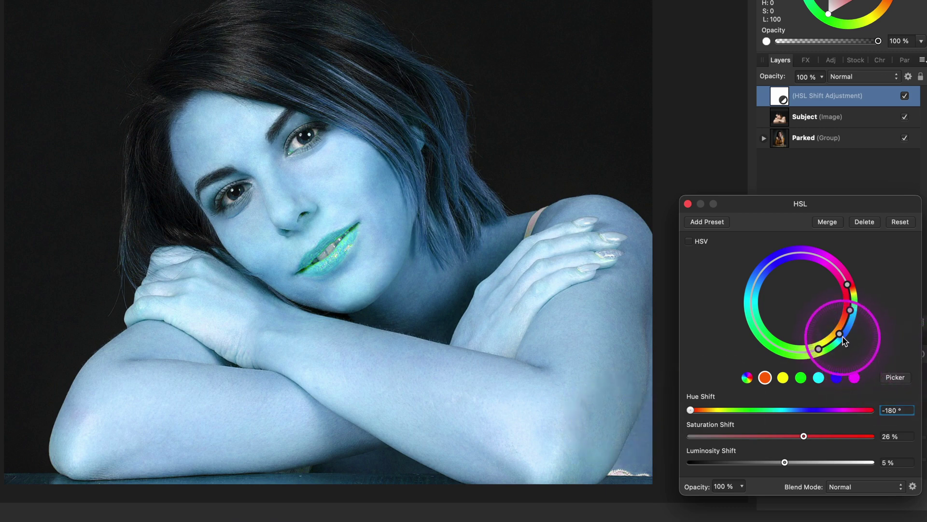
Step: Narrow the skin range to spare the lips, reset hue to 0°, and set saturation to 29%
mouse_move(842, 337)
mouse_down()
mouse_move(848, 319)
mouse_move(828, 345)
mouse_move(851, 306)
mouse_move(850, 315)
mouse_move(843, 285)
mouse_move(854, 307)
mouse_move(847, 300)
mouse_move(840, 336)
mouse_move(854, 321)
mouse_move(846, 332)
mouse_up()
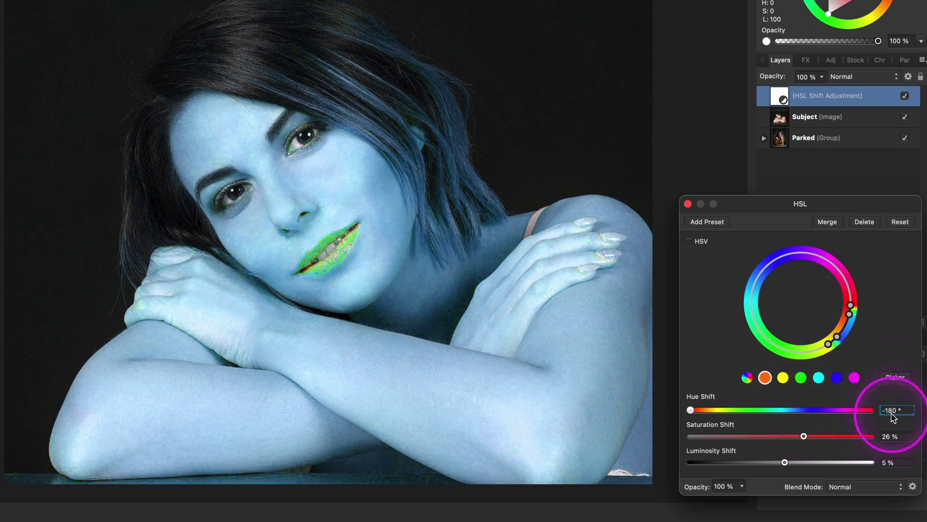
double_click(683, 409)
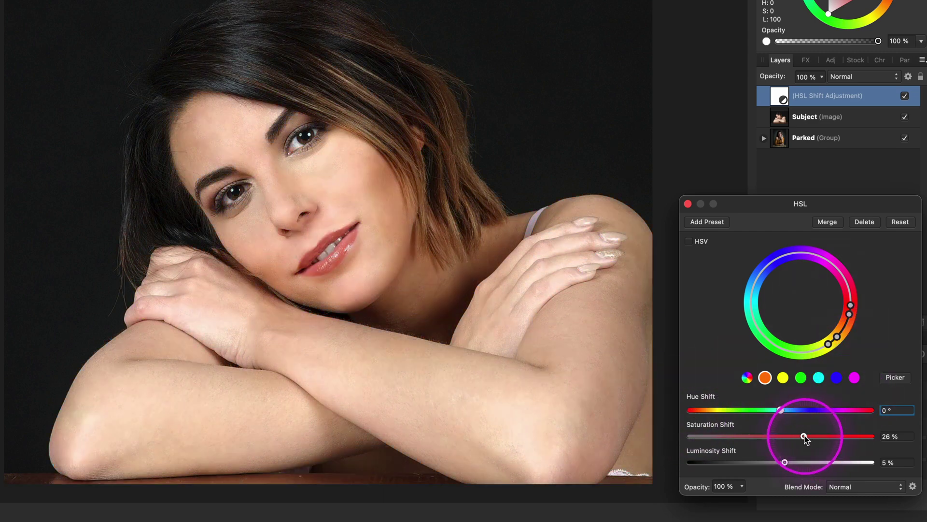
mouse_move(803, 436)
mouse_down()
mouse_move(827, 435)
mouse_move(807, 438)
mouse_up()
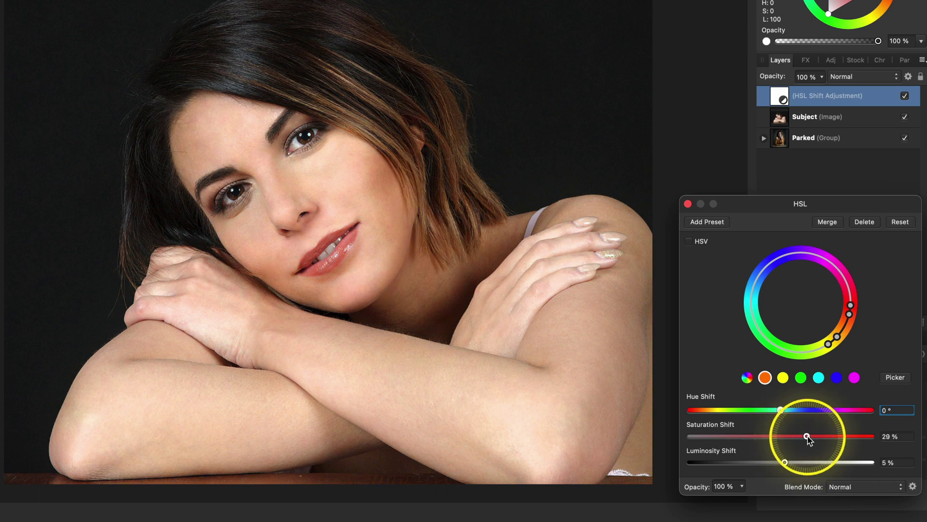
Step: Save the current HSL settings as a preset named 'Skin Boost 2'
click(709, 223)
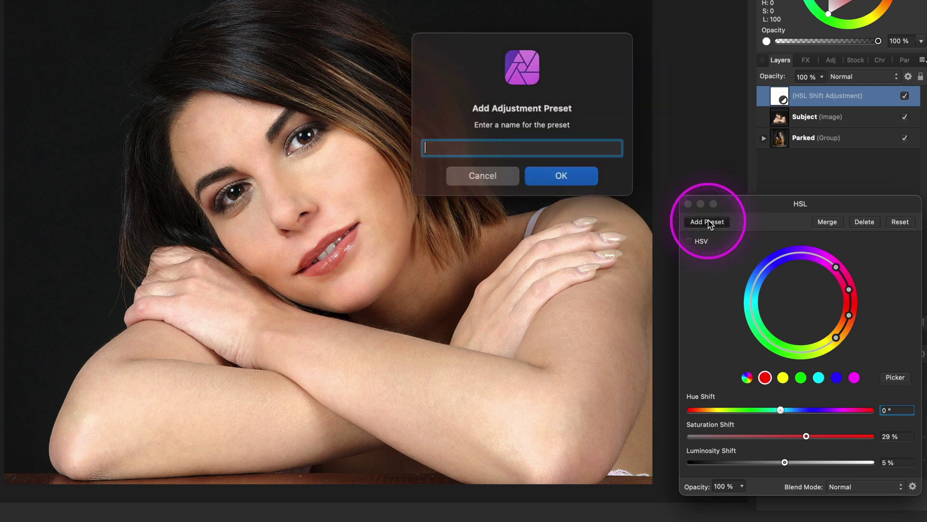
text(Skin Boost 2)
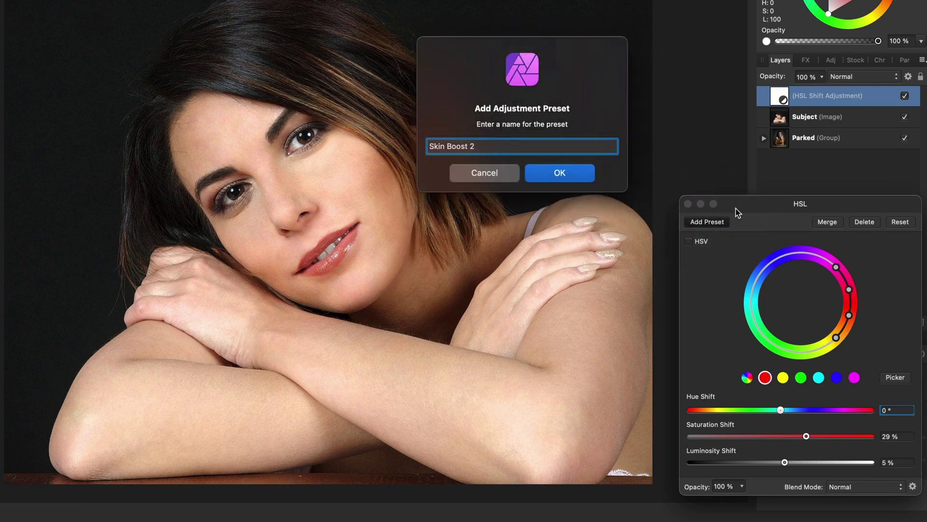
click(574, 175)
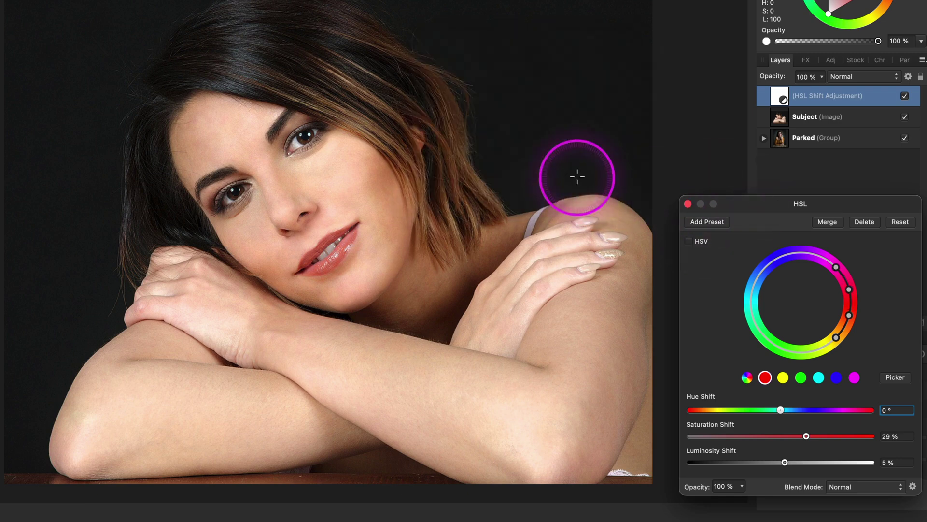
click(688, 204)
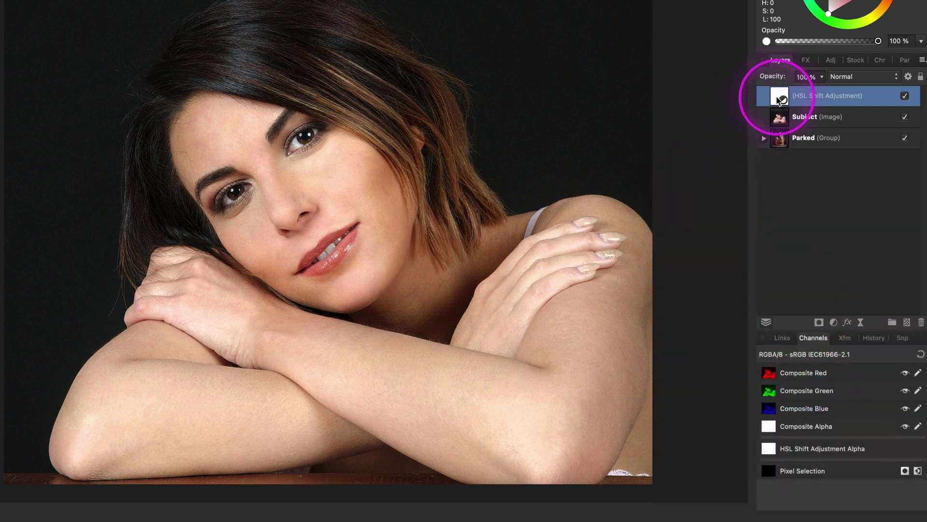
Step: Replace the HSL layer with a new one created from the Skin Boost 2 preset
key(Delete)
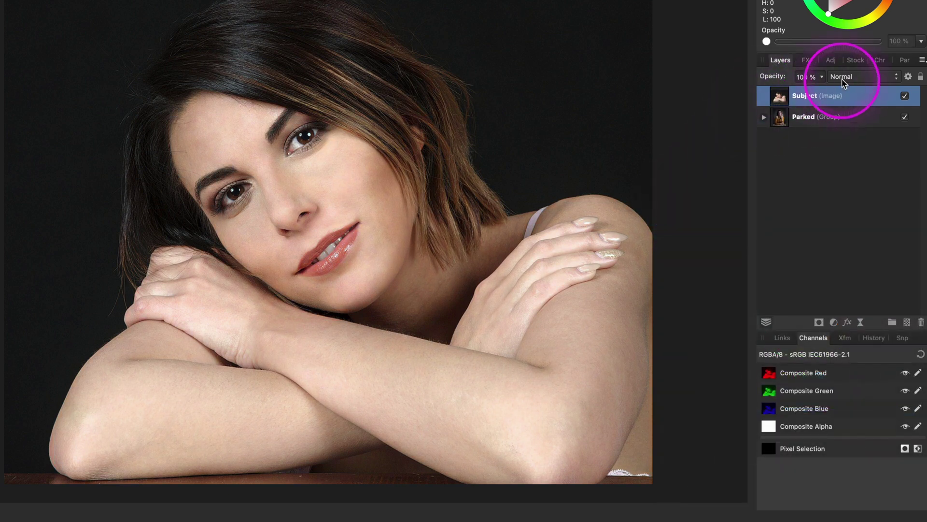
click(831, 61)
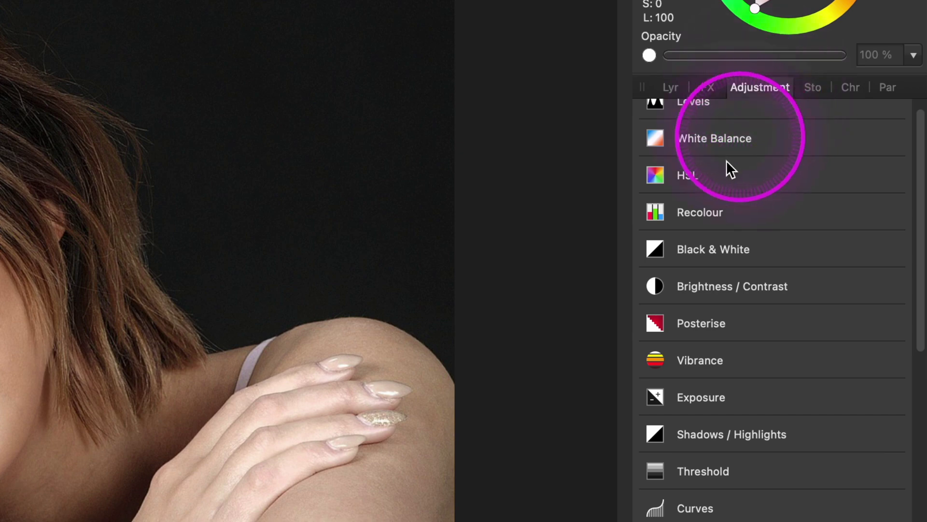
click(690, 179)
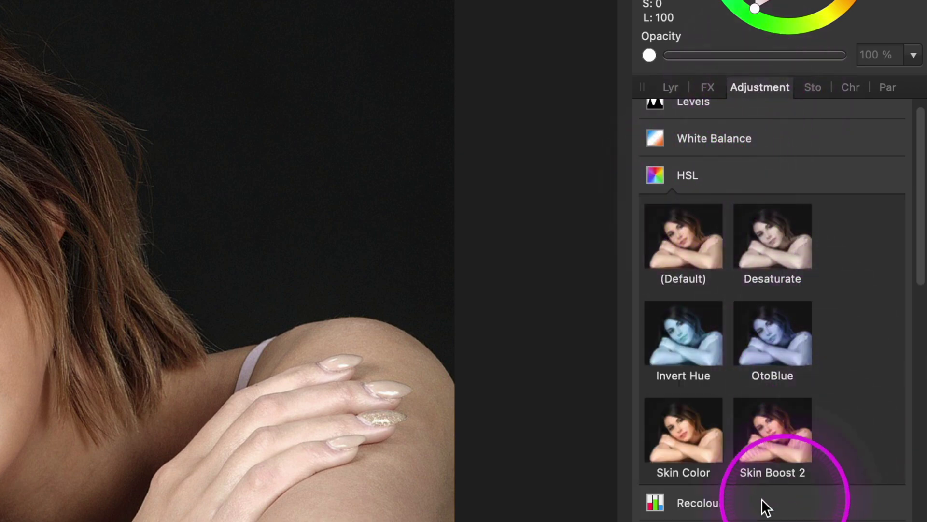
click(776, 442)
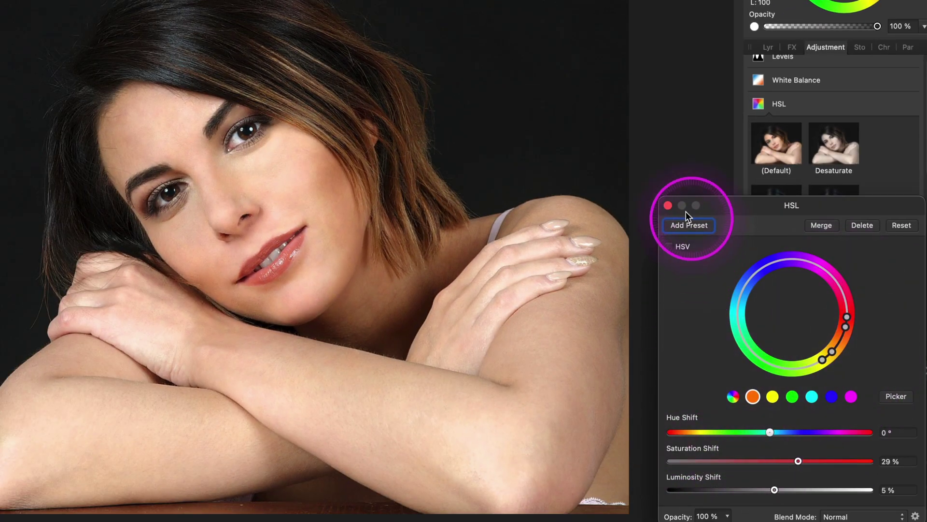
click(668, 205)
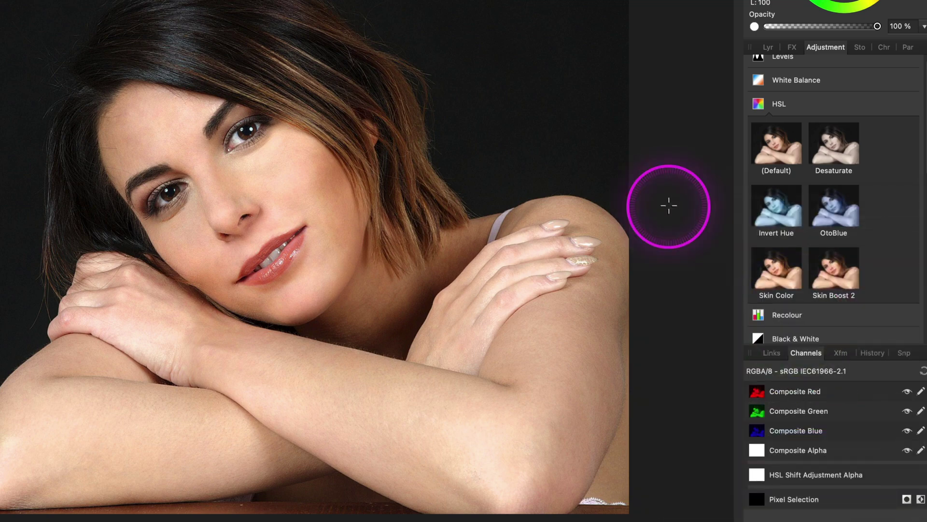
click(768, 47)
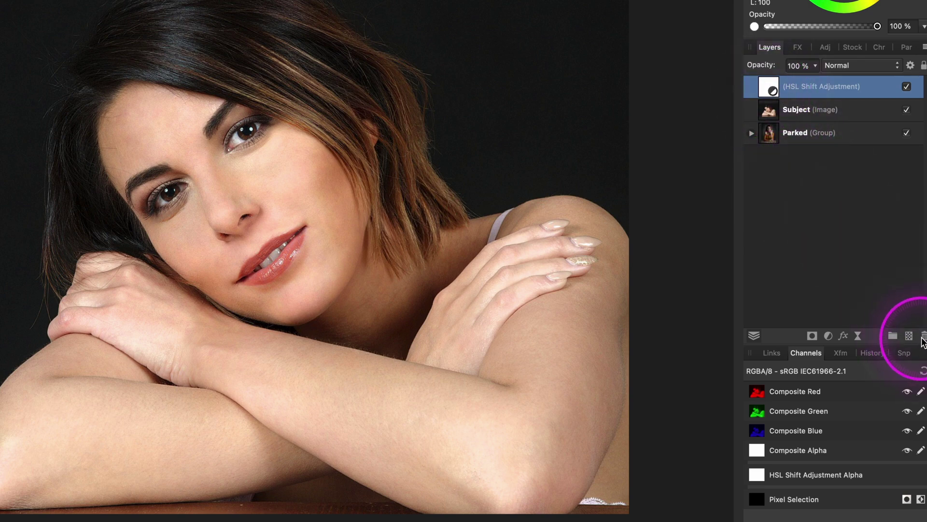
Step: Delete the HSL Shift adjustment layer and pan the view of the portrait
key(Delete)
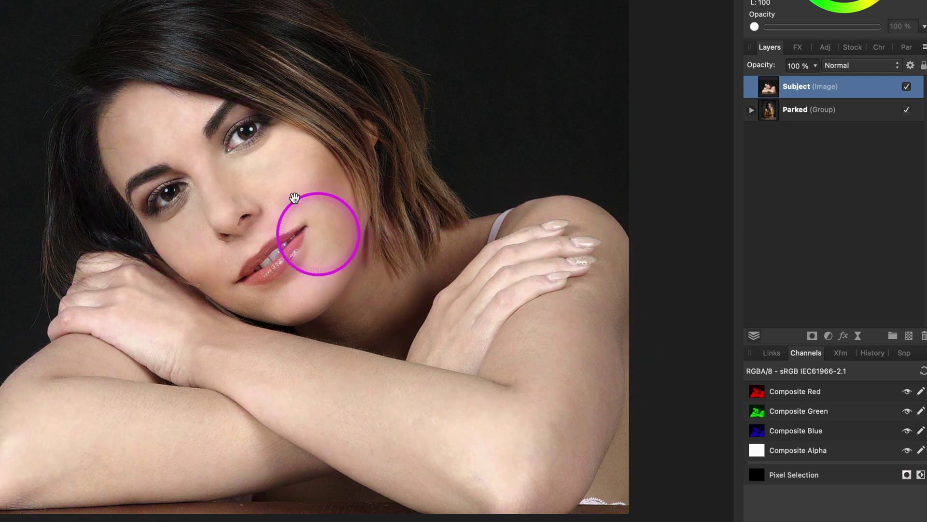
drag(410, 439, 508, 410)
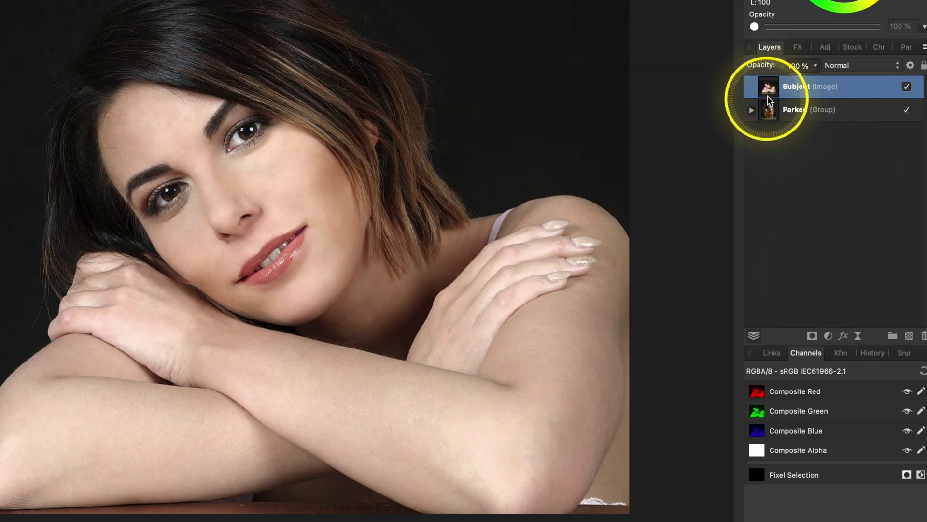
Step: Add an Invert adjustment and nest it inside the Subject layer
click(828, 336)
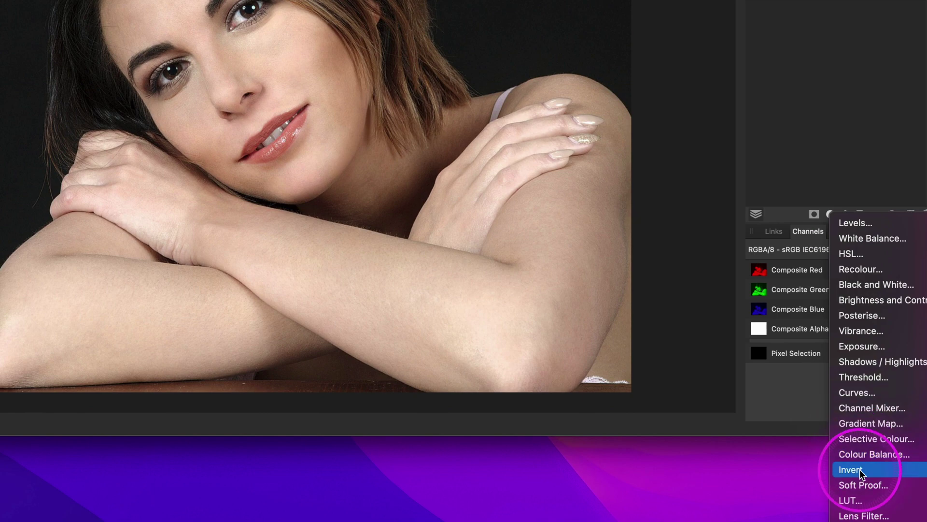
click(850, 521)
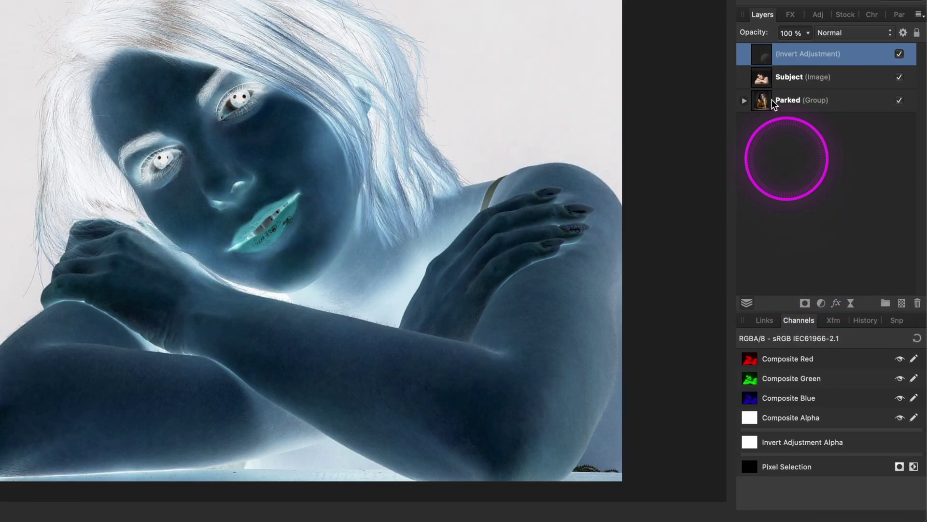
drag(792, 54, 800, 88)
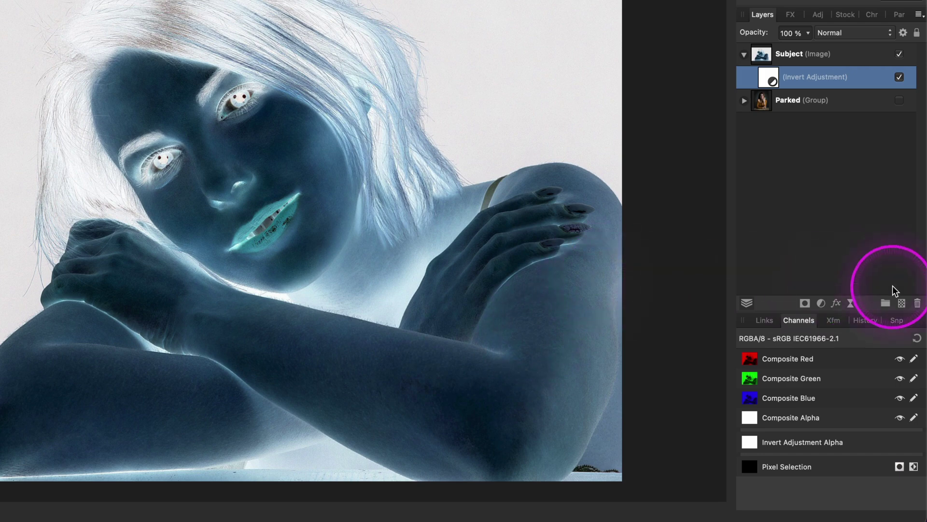
Step: Add an HSL adjustment for all colours with saturation shift at -100%
click(822, 303)
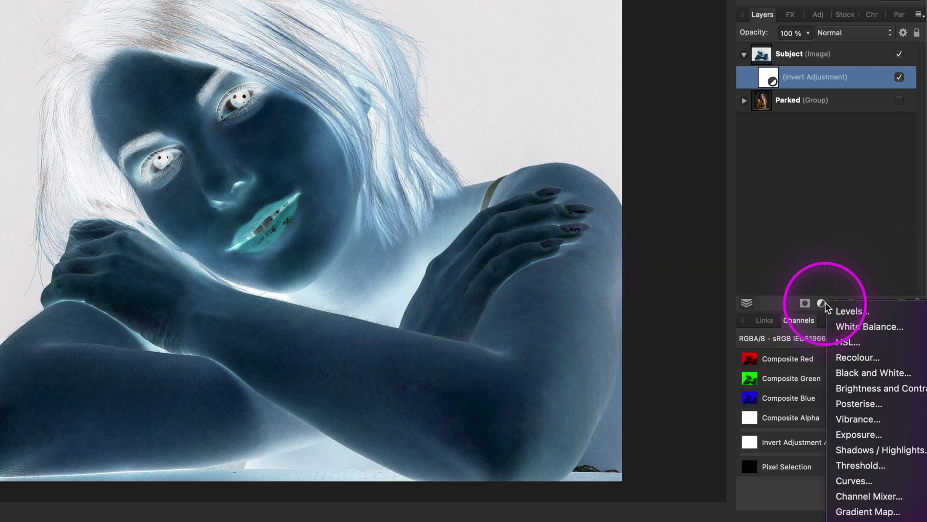
click(856, 339)
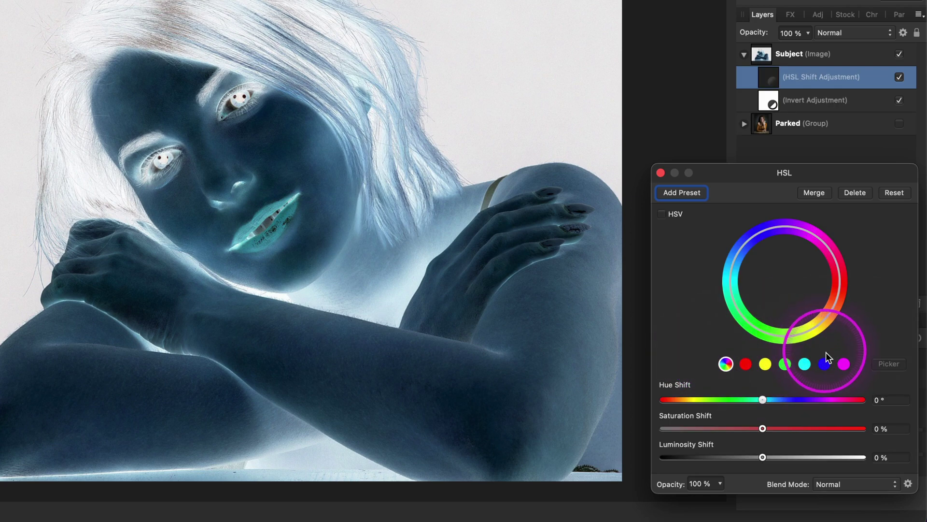
click(726, 364)
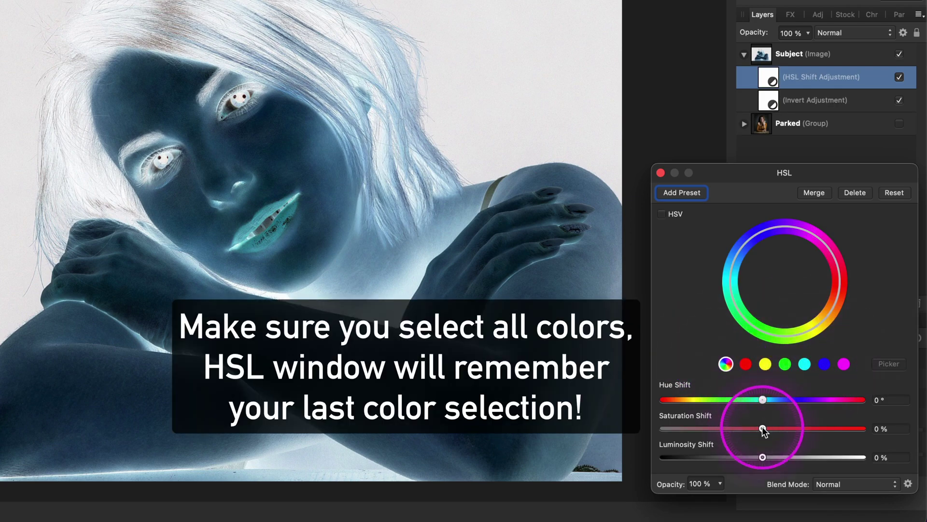
drag(764, 429, 619, 432)
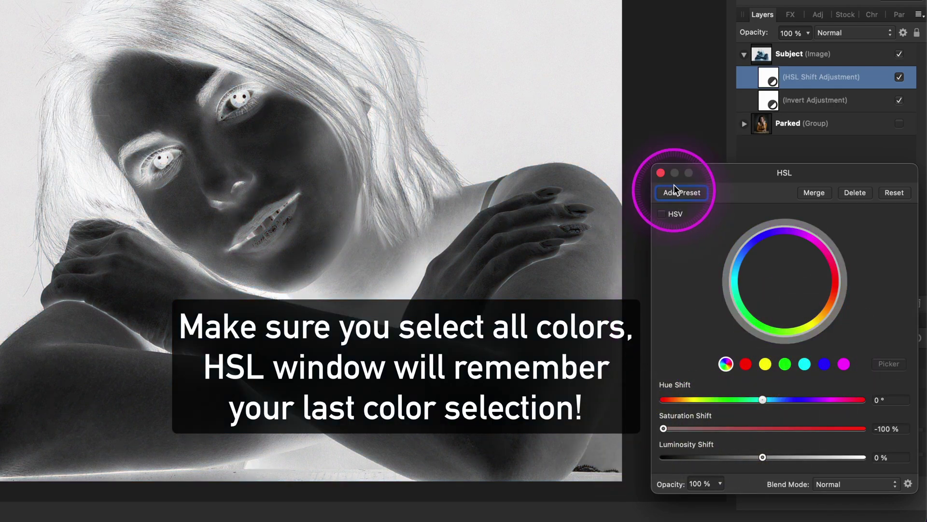
click(662, 175)
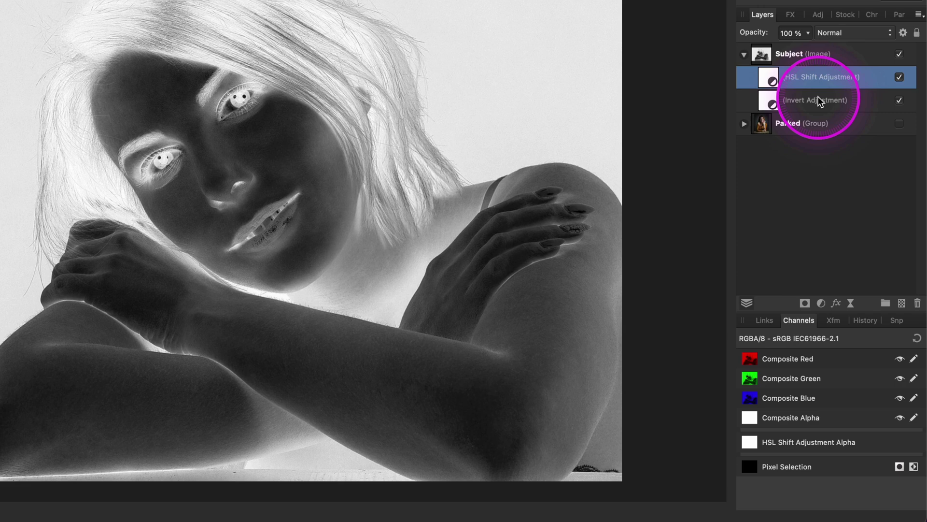
Step: Group the Invert and HSL adjustments and set the group's blend mode to Screen
shift+click(818, 101)
right_click(818, 100)
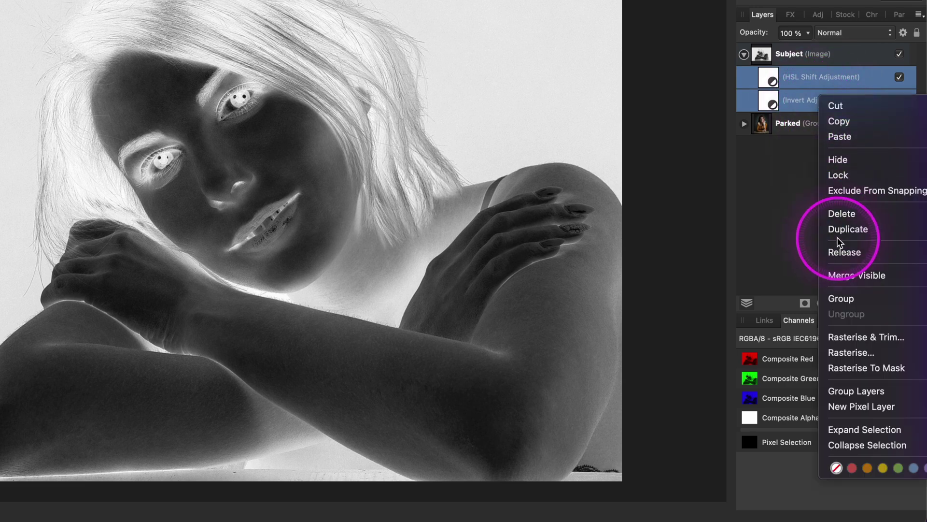
click(843, 298)
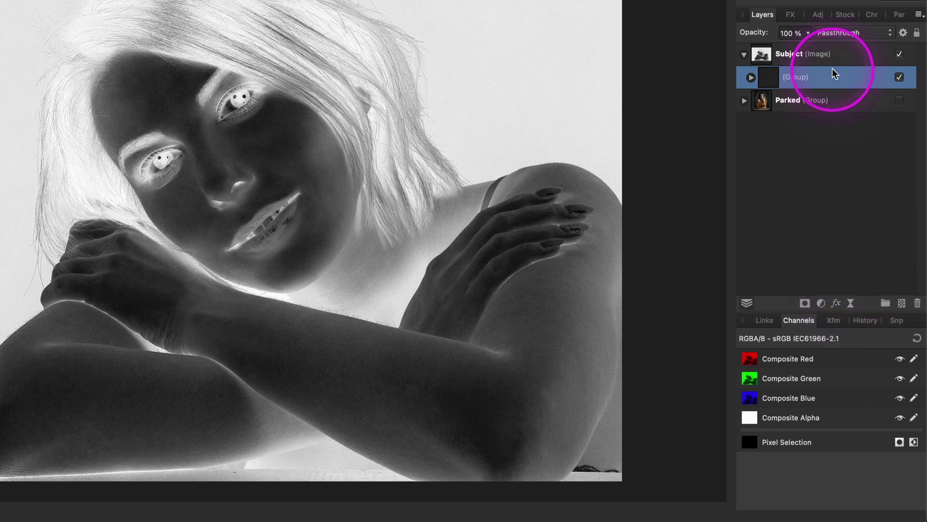
click(845, 34)
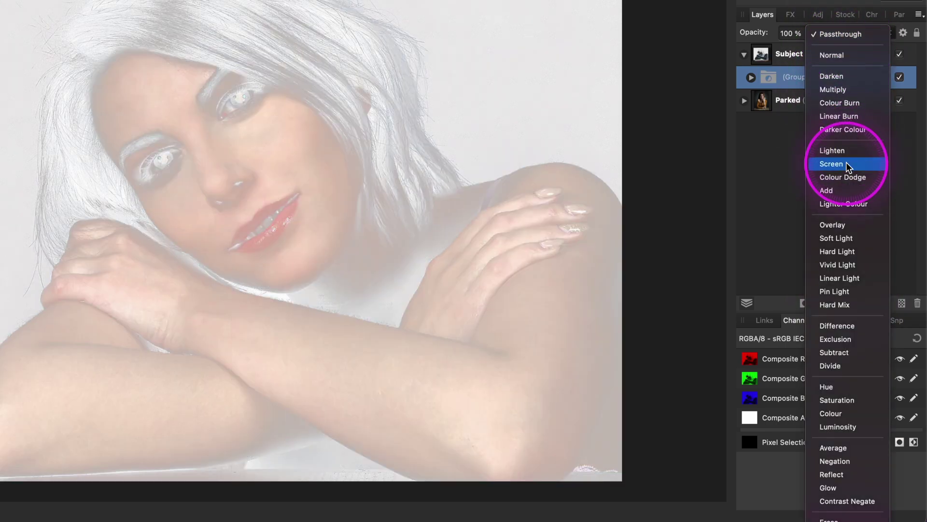
click(849, 165)
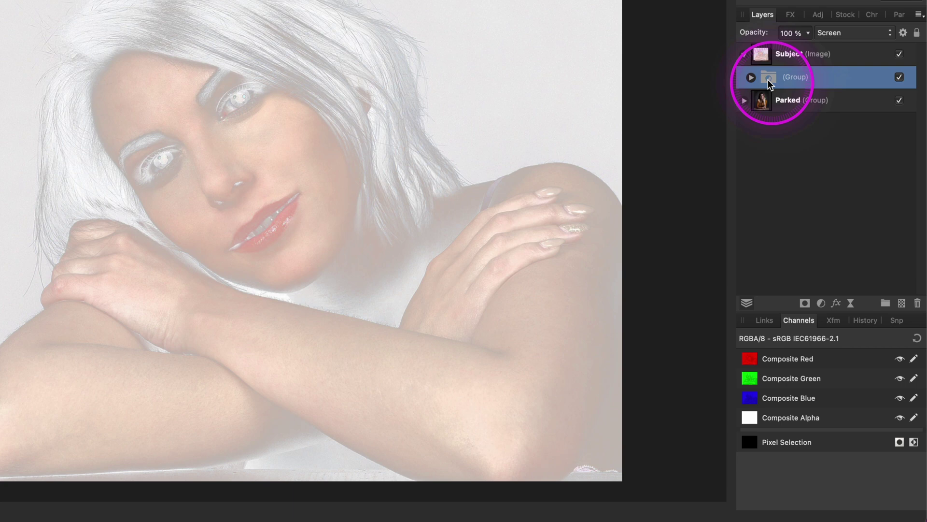
Step: Wrap the Screen-blended group inside a new outer group
click(862, 36)
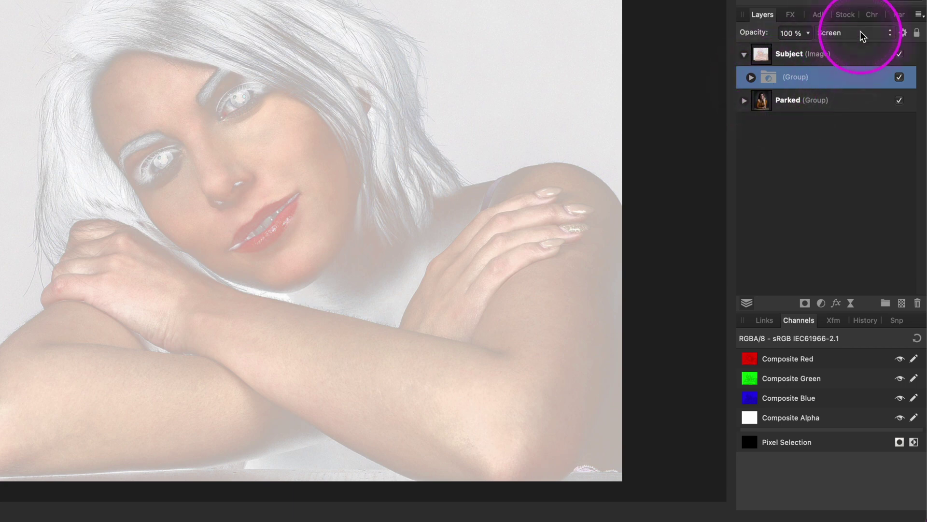
right_click(769, 80)
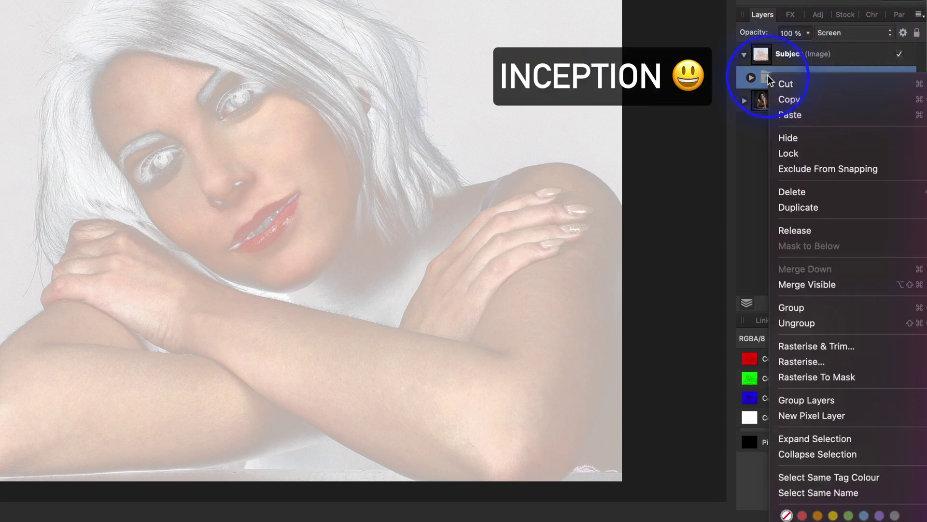
click(794, 306)
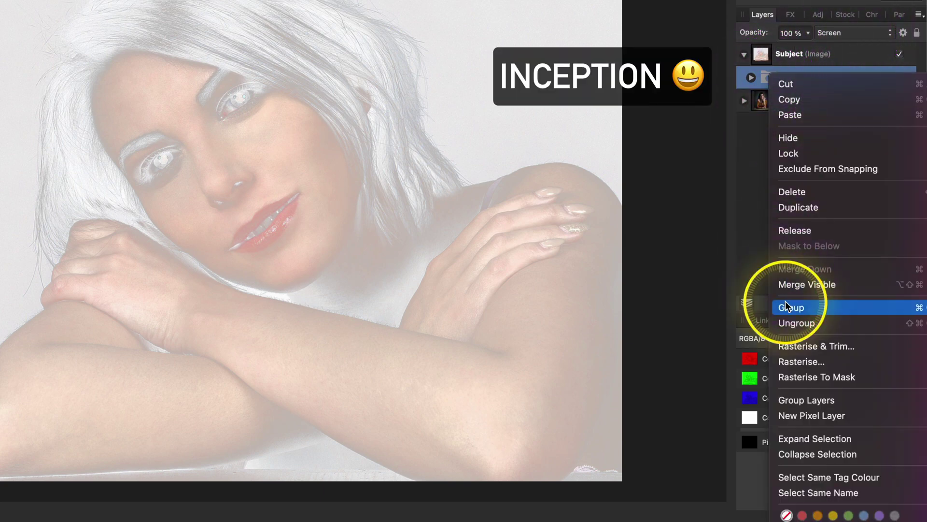
click(840, 34)
Step: Set the outer group to Multiply and toggle its visibility to compare before and after
click(839, 89)
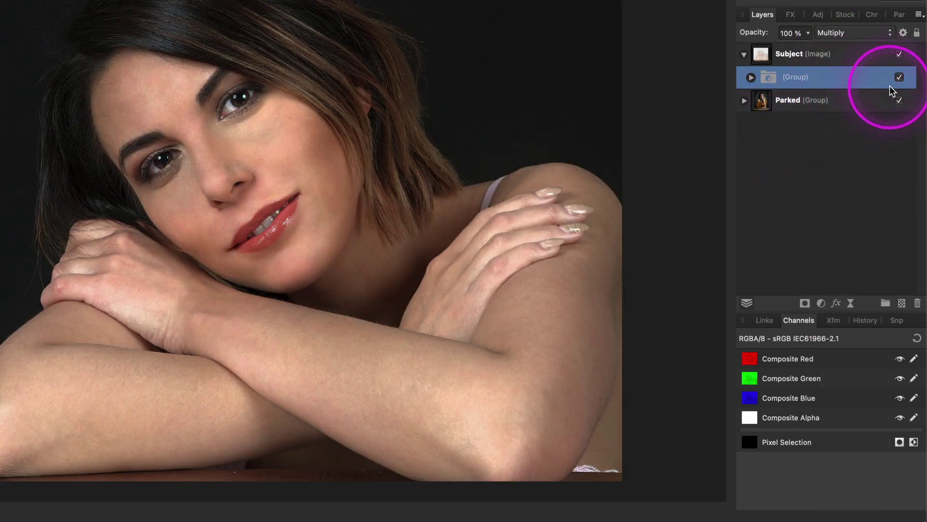
click(899, 78)
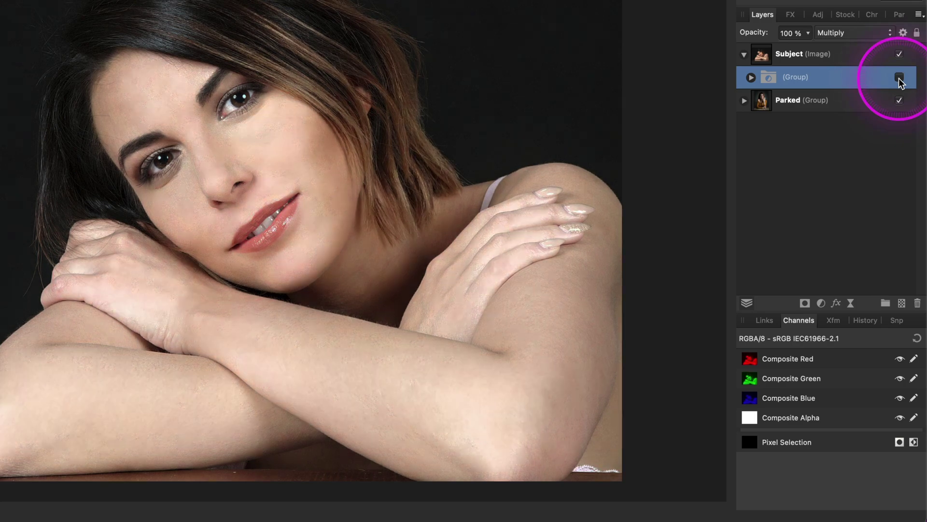
click(900, 78)
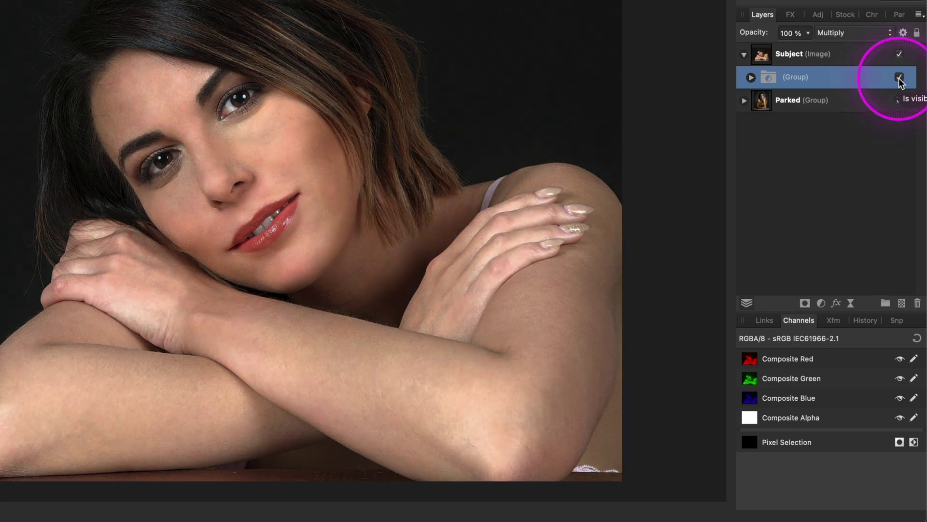
click(899, 78)
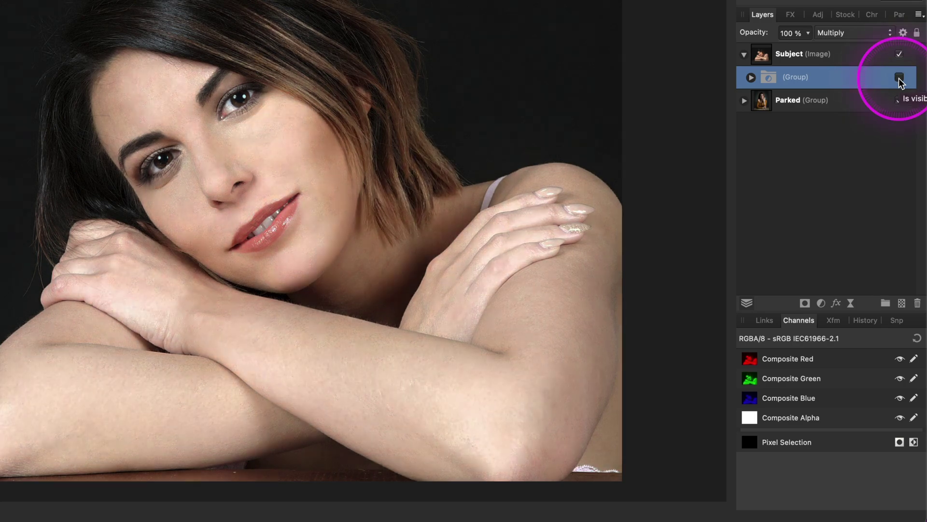
click(899, 77)
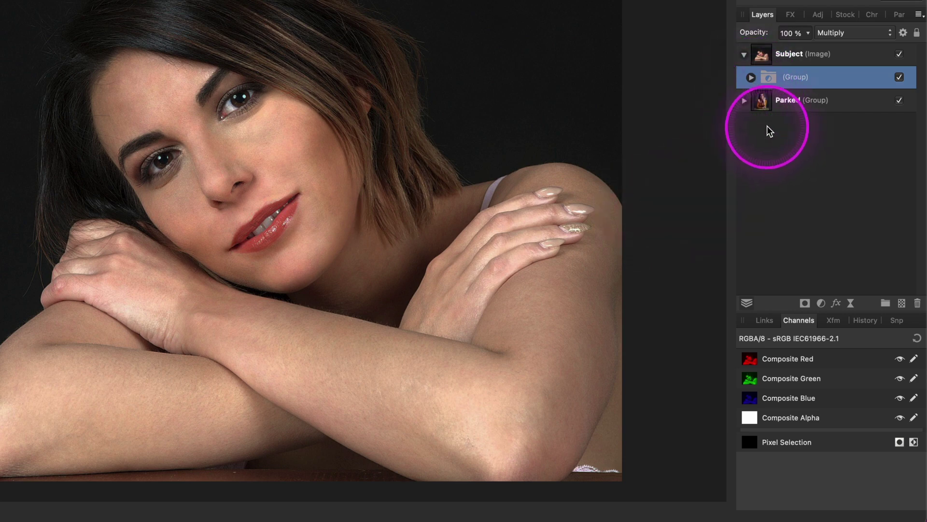
Step: Change the nested group's blend mode from Screen to Add, then toggle its visibility to compare
click(752, 77)
click(773, 101)
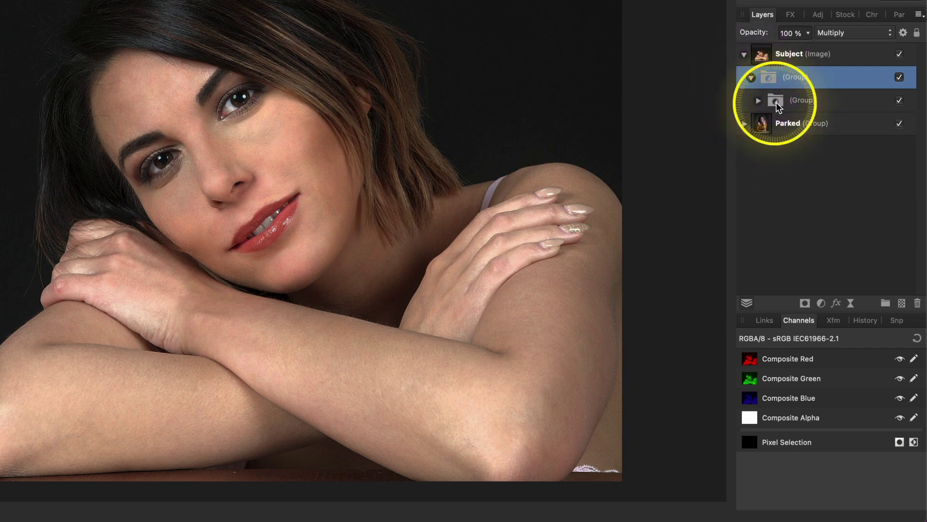
click(851, 34)
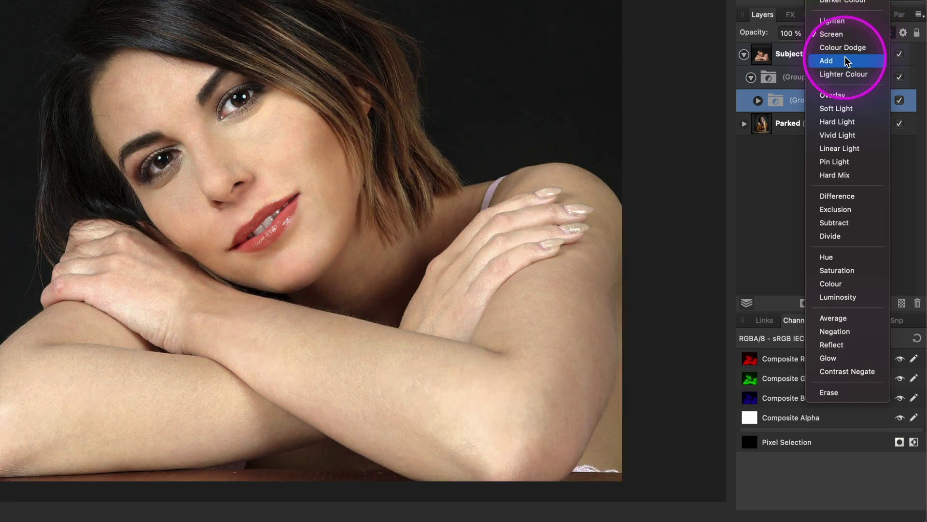
click(845, 60)
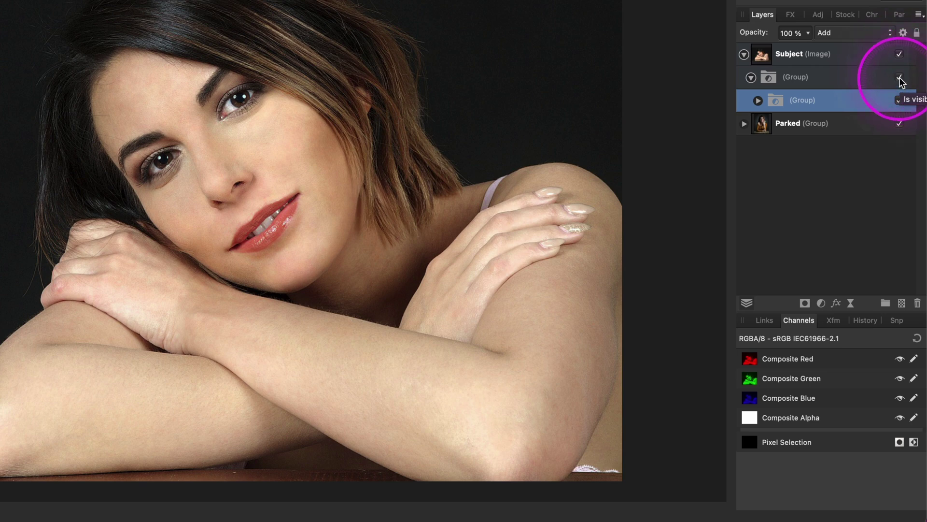
click(899, 78)
click(899, 77)
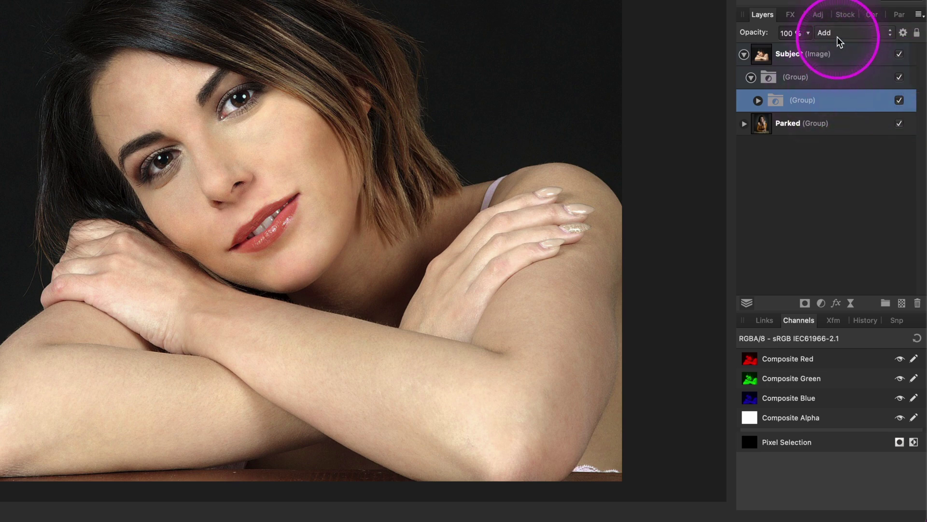
Step: Try Add blending on the outer group and Multiply on the inner group, toggling visibility to compare
click(812, 80)
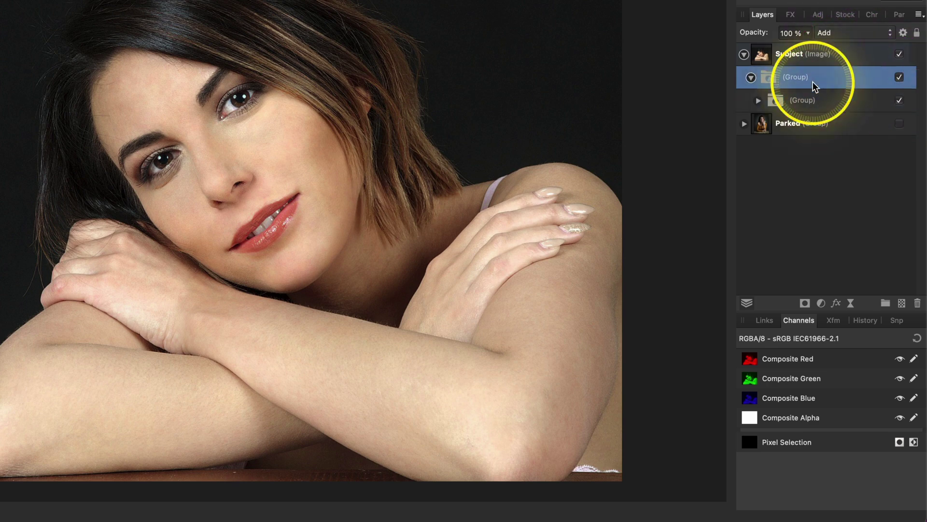
click(831, 33)
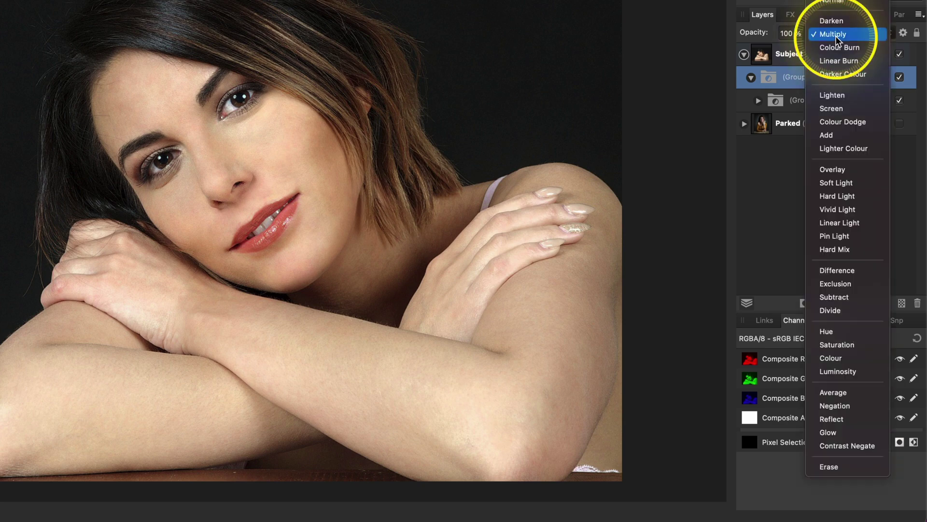
click(832, 136)
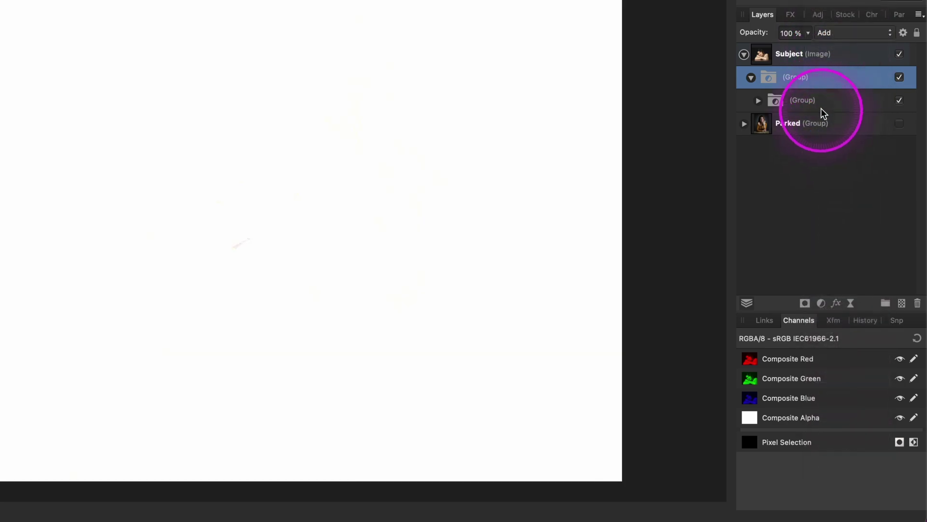
click(818, 102)
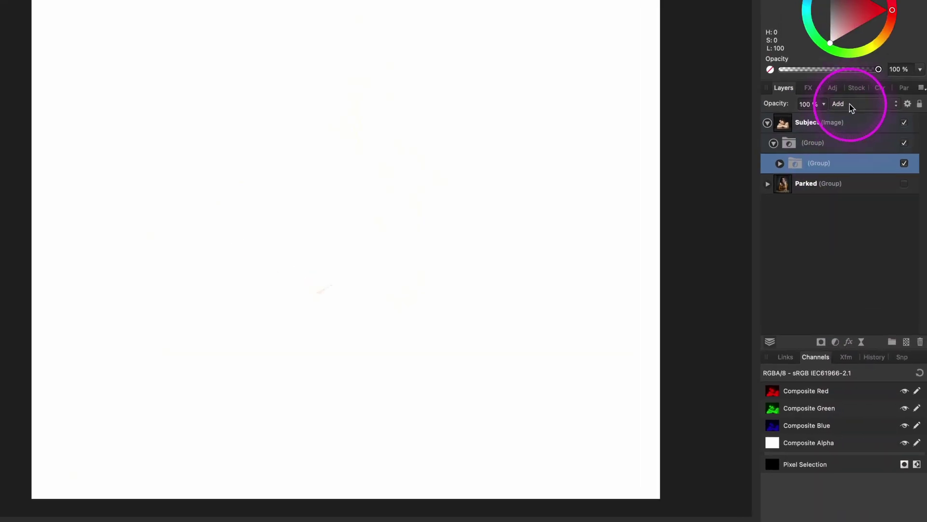
click(851, 106)
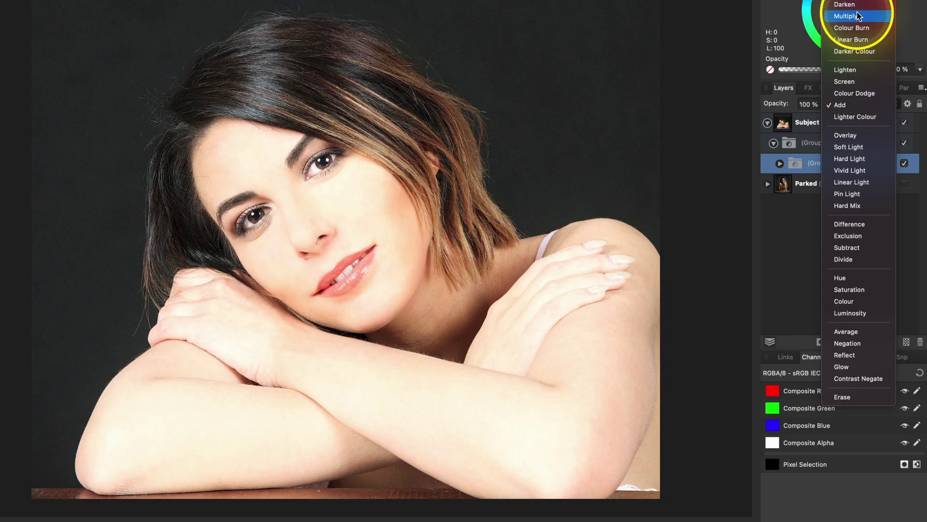
click(848, 17)
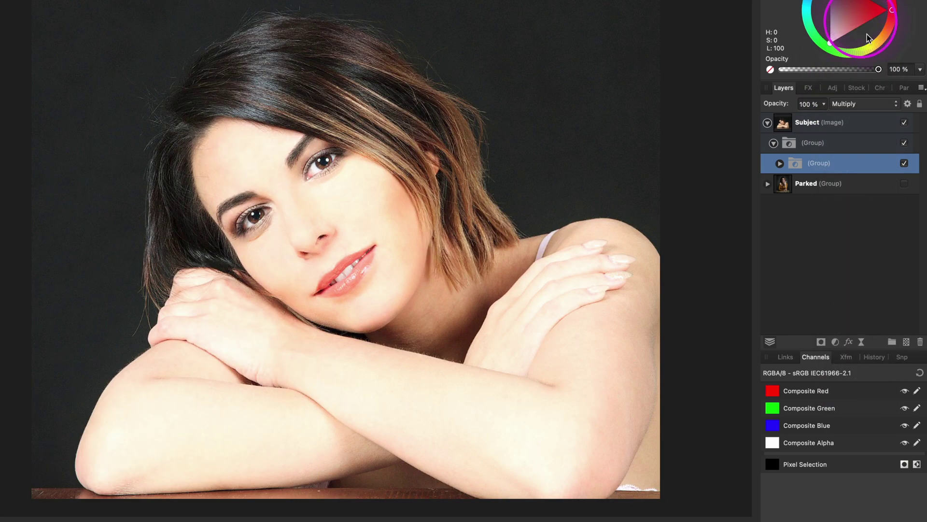
click(905, 143)
click(904, 143)
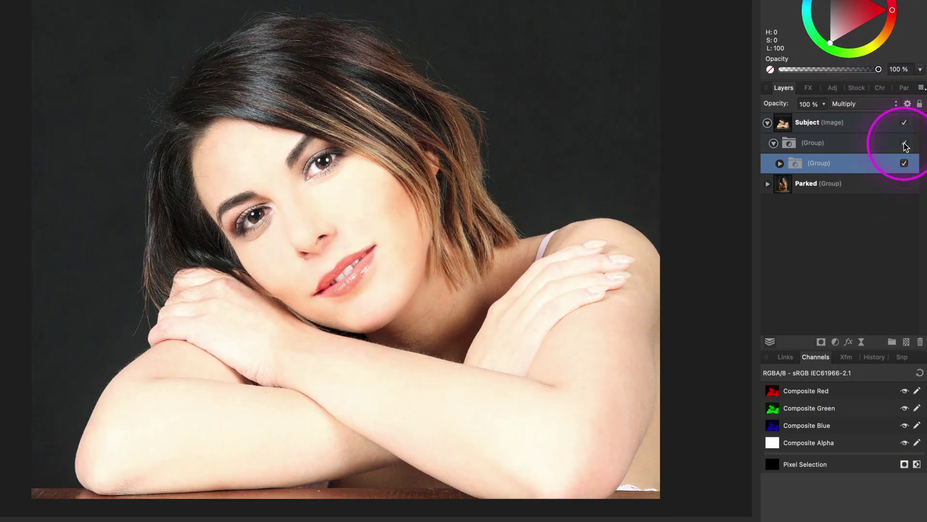
Step: Set the upper skin-colour group under Subject to Screen blending
click(792, 142)
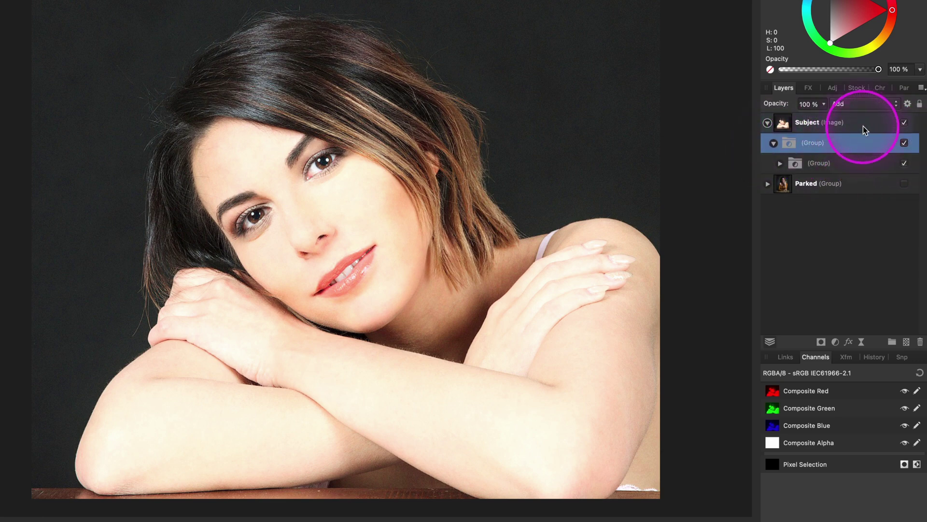
click(846, 104)
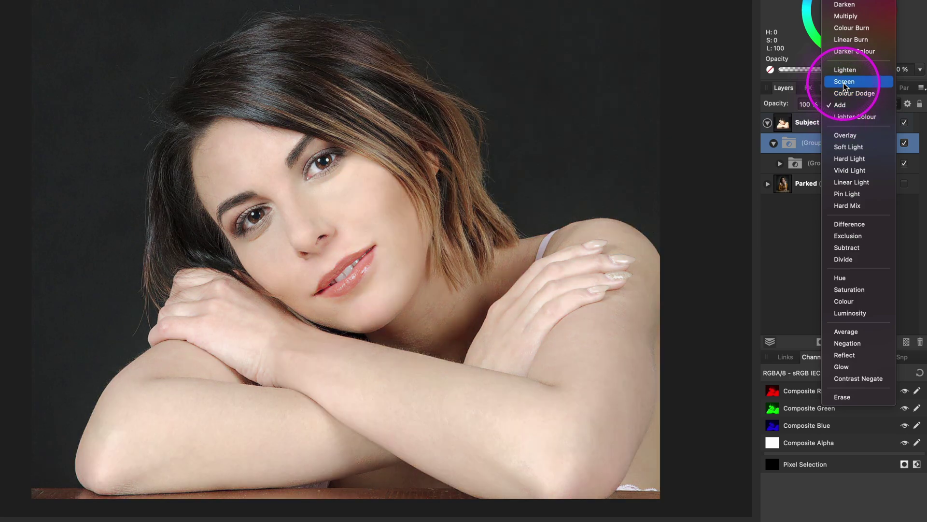
click(845, 82)
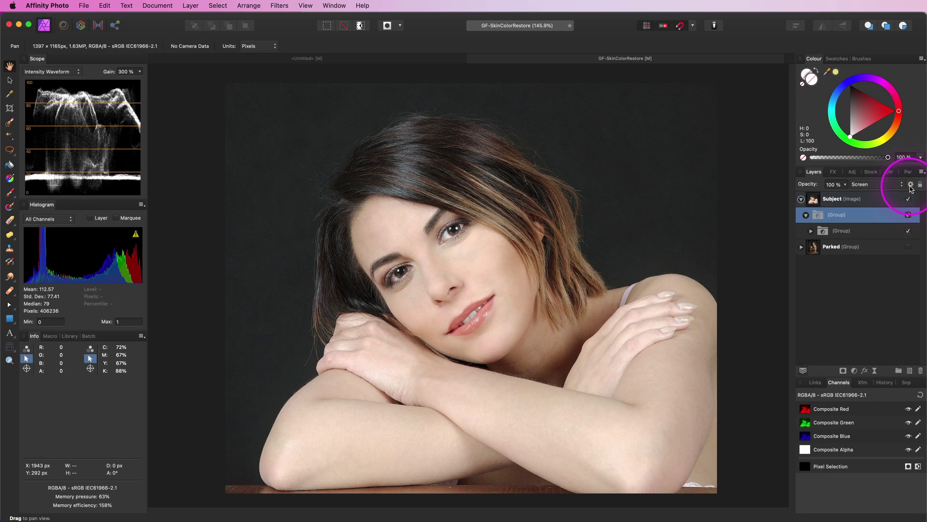
Step: Lower the Underlying Composition left node in Blend Options so dark tones are spared, comparing with the group on and off
click(907, 103)
drag(177, 360, 161, 492)
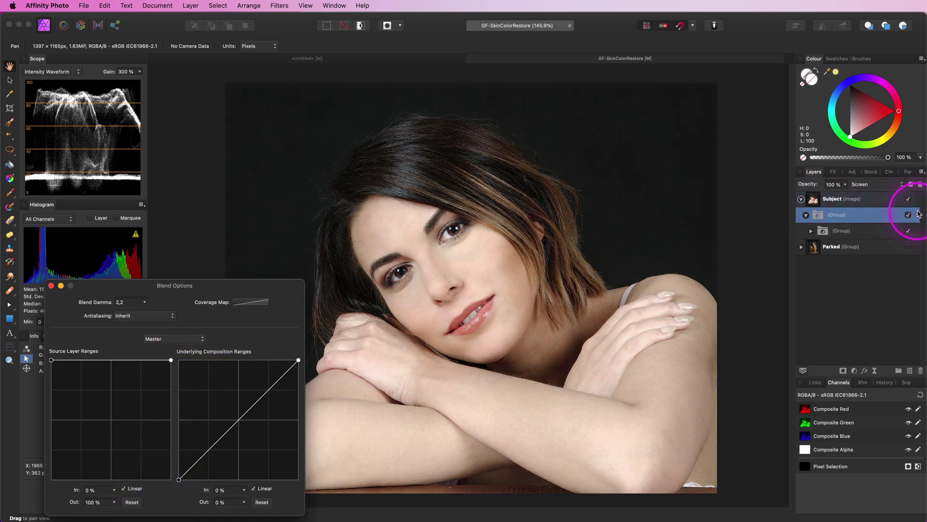
click(910, 216)
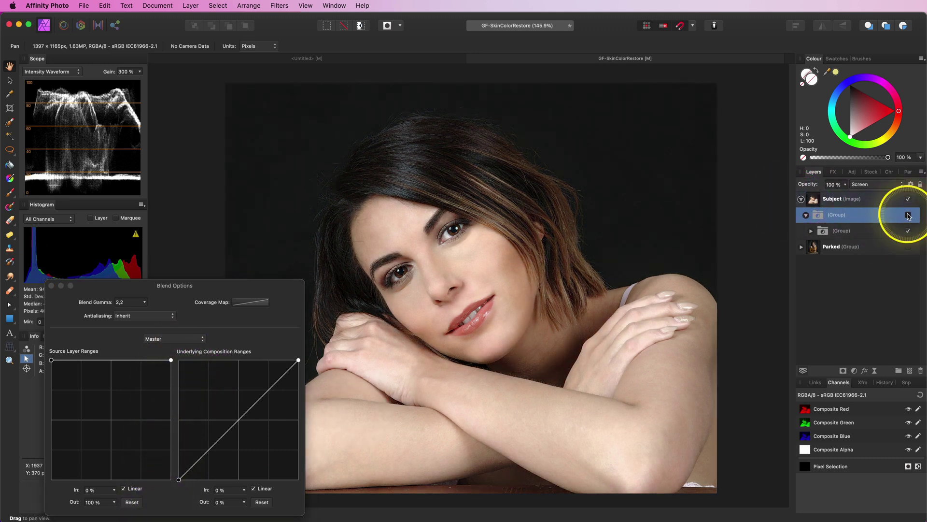
click(909, 216)
click(909, 216)
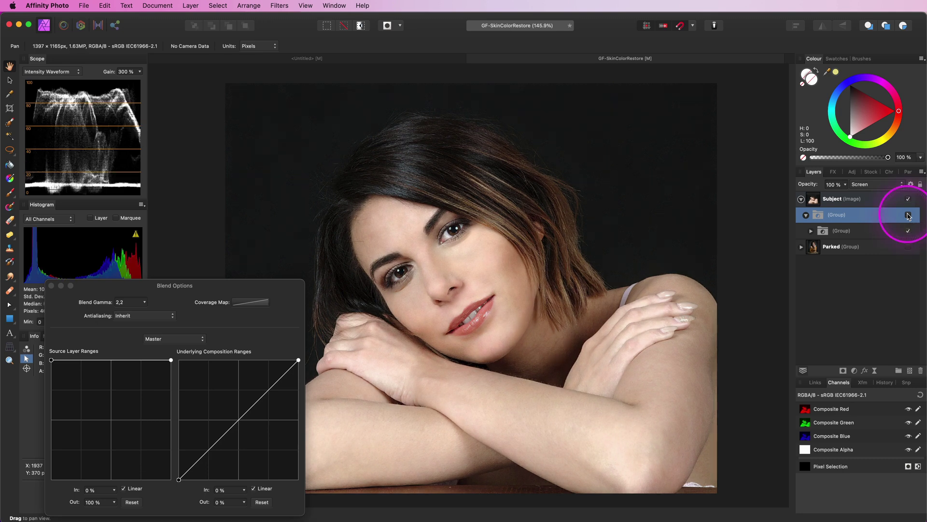
click(909, 216)
click(909, 216)
click(909, 216)
click(909, 216)
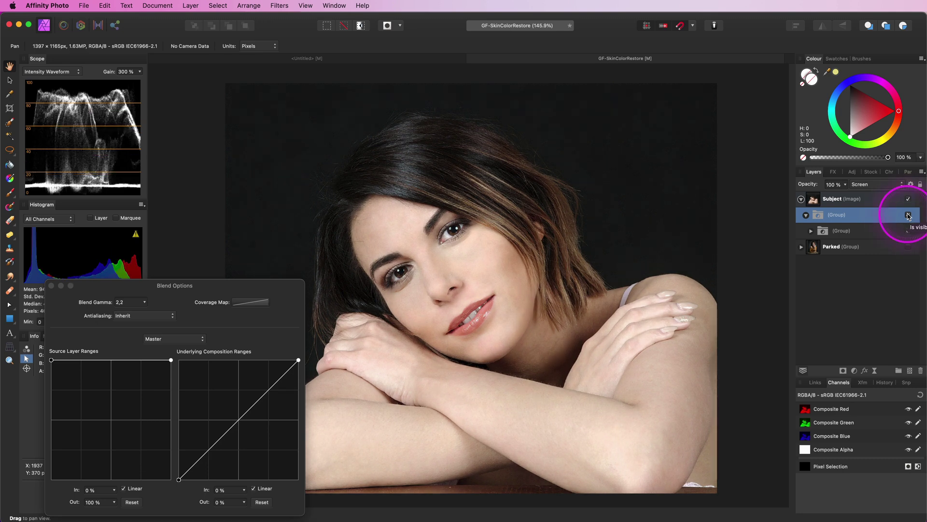
click(909, 216)
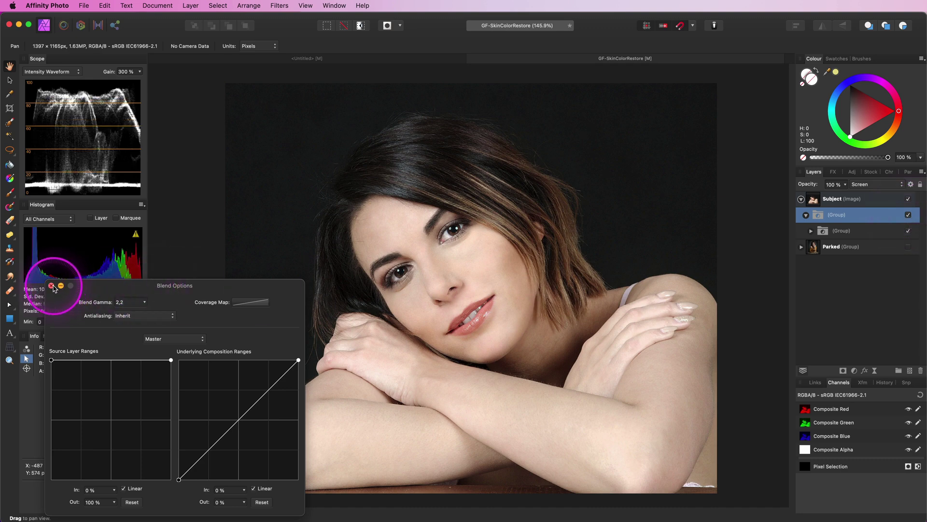
click(51, 286)
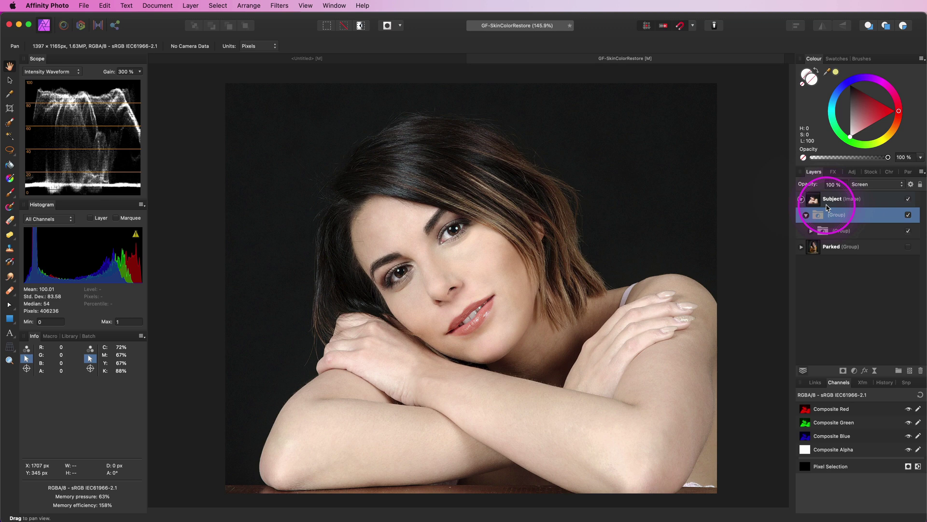
Step: Delete the Screen group from Subject and rerun the Skin Color macro on it
click(821, 218)
key(Delete)
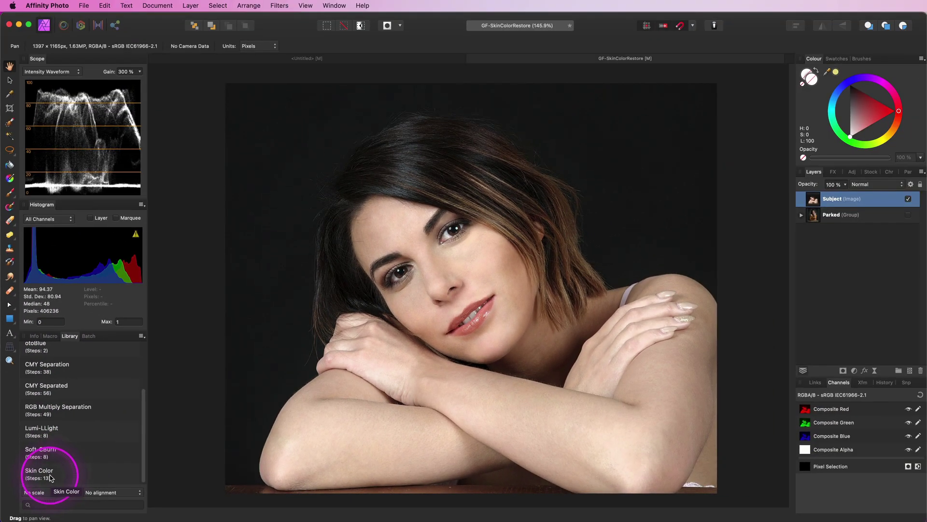
click(50, 478)
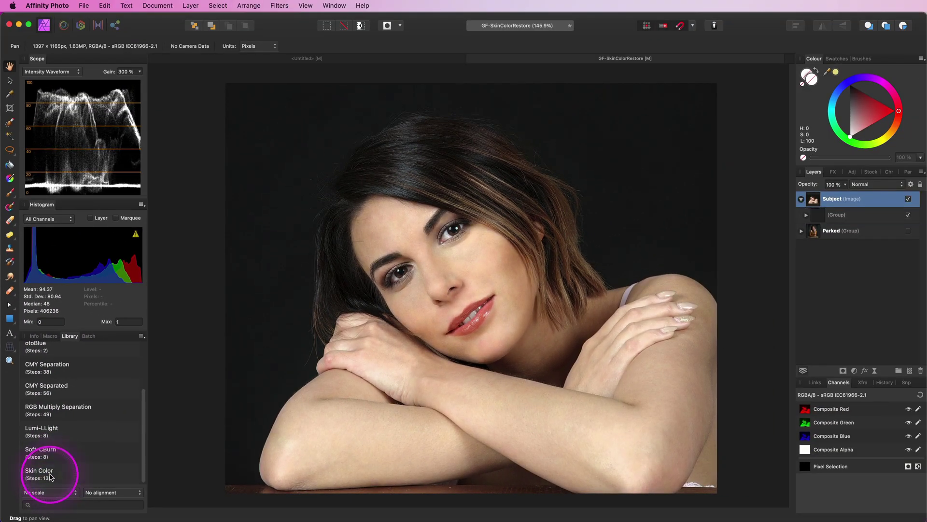
click(619, 297)
click(842, 215)
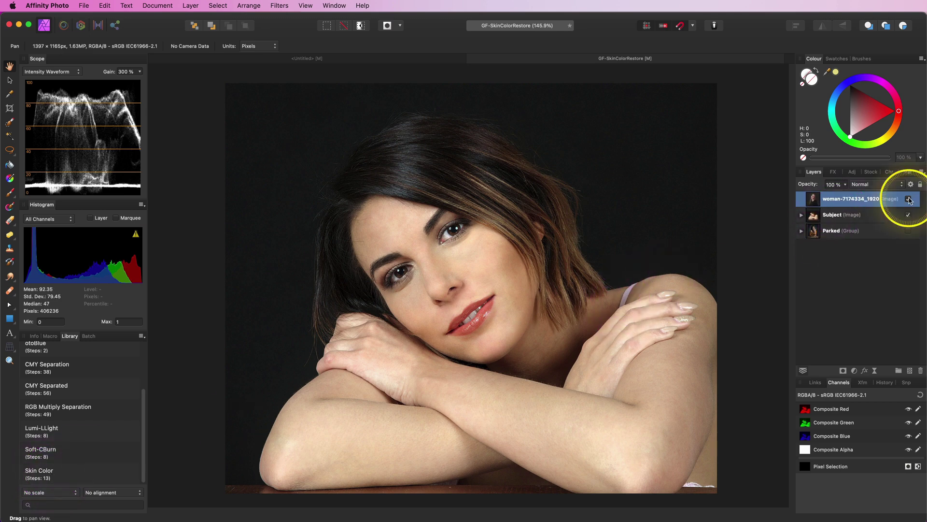
Step: Show the woman-7174334_1920 portrait, then try and discard the OtoBlue HSL preset
click(908, 199)
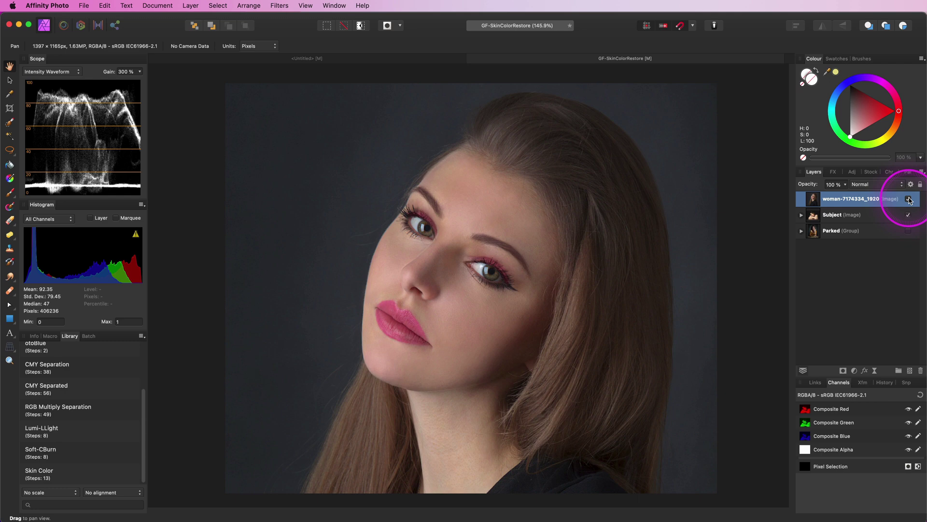
click(853, 173)
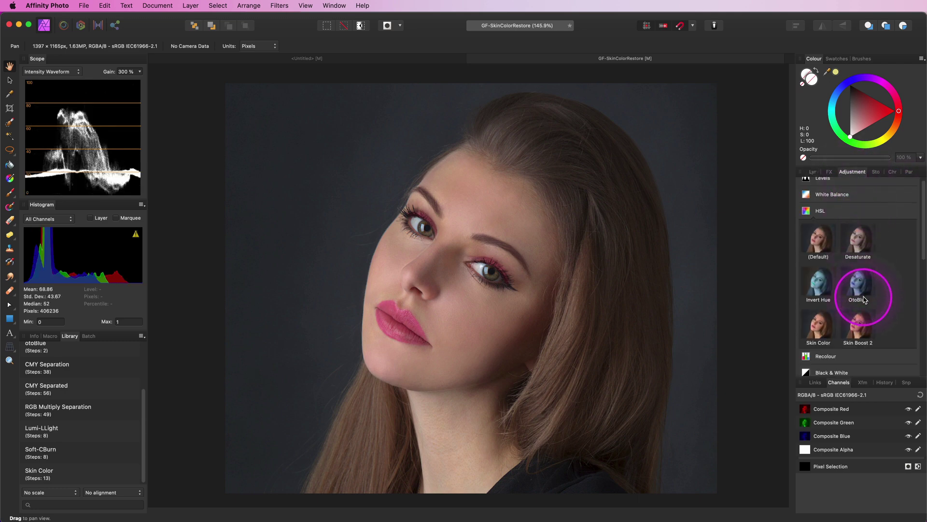
click(864, 300)
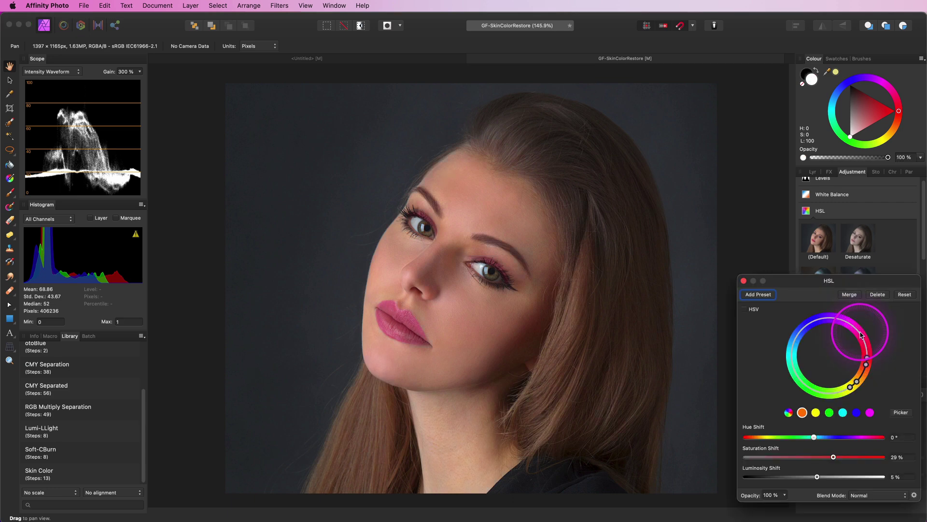
click(878, 295)
Step: Apply the Skin Color macro to the woman portrait
click(813, 172)
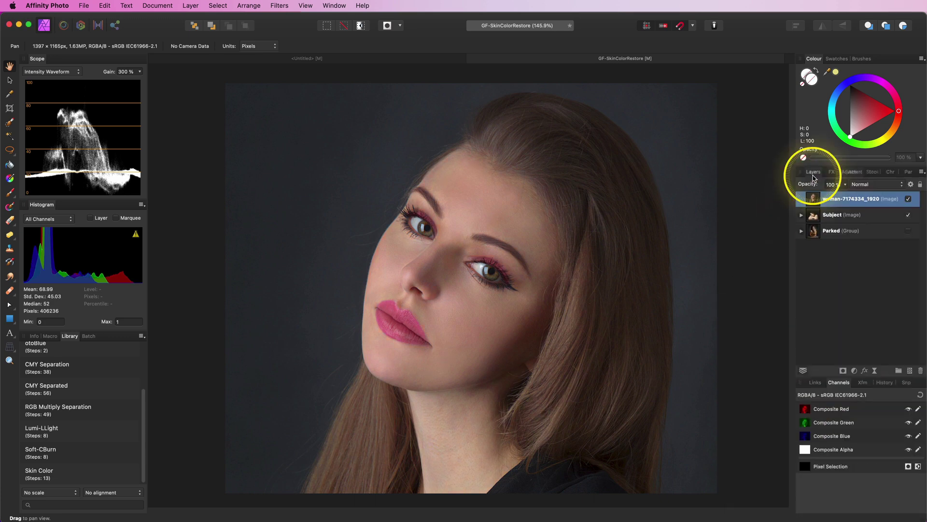
click(75, 483)
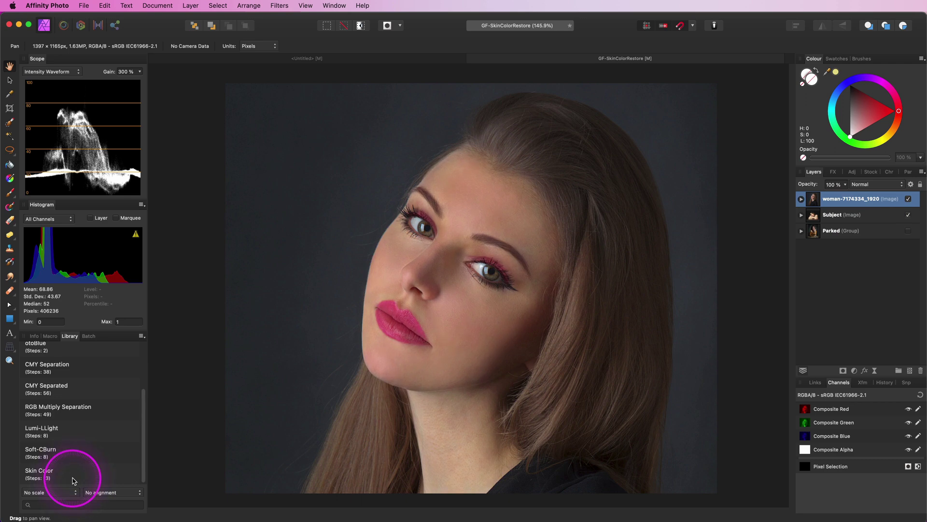
click(828, 352)
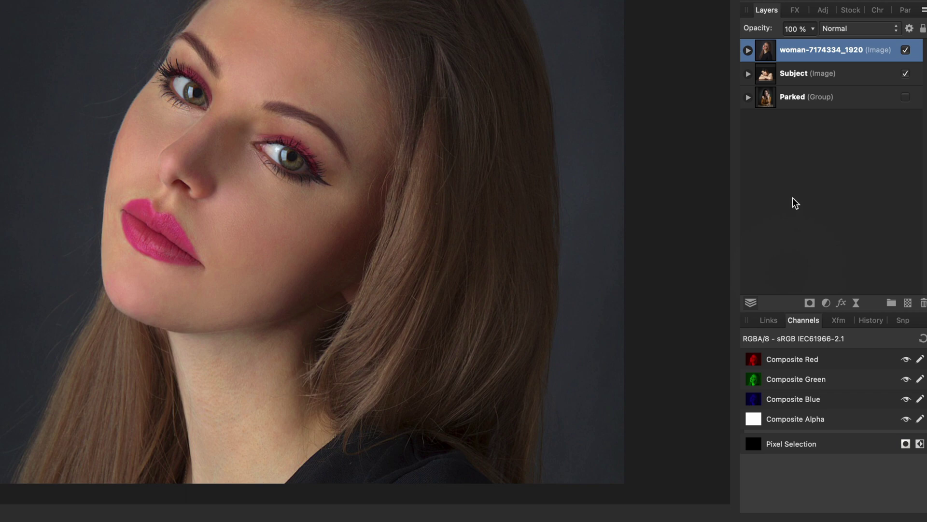
Step: Set the woman's nested skin-colour group to Colour Dodge blending
click(748, 50)
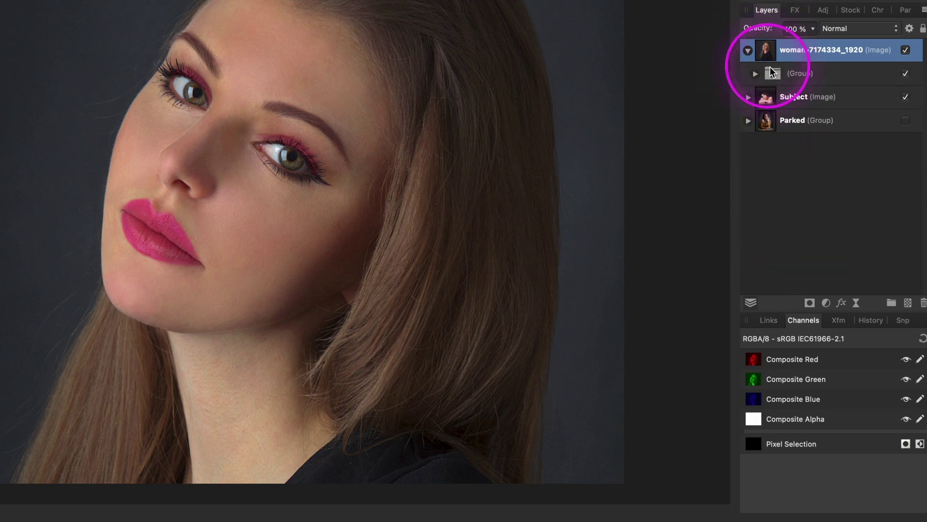
click(756, 73)
click(802, 96)
click(854, 34)
click(845, 25)
click(844, 29)
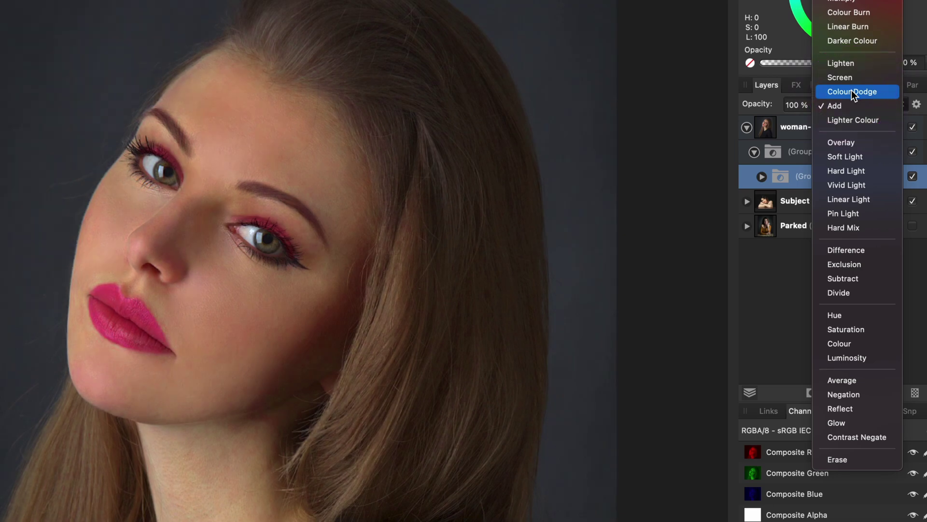
click(851, 91)
Step: Lower the nested group's opacity to 92% and reduce the parent Multiply group's opacity
mouse_move(758, 104)
mouse_down()
mouse_move(734, 108)
mouse_move(752, 106)
mouse_up()
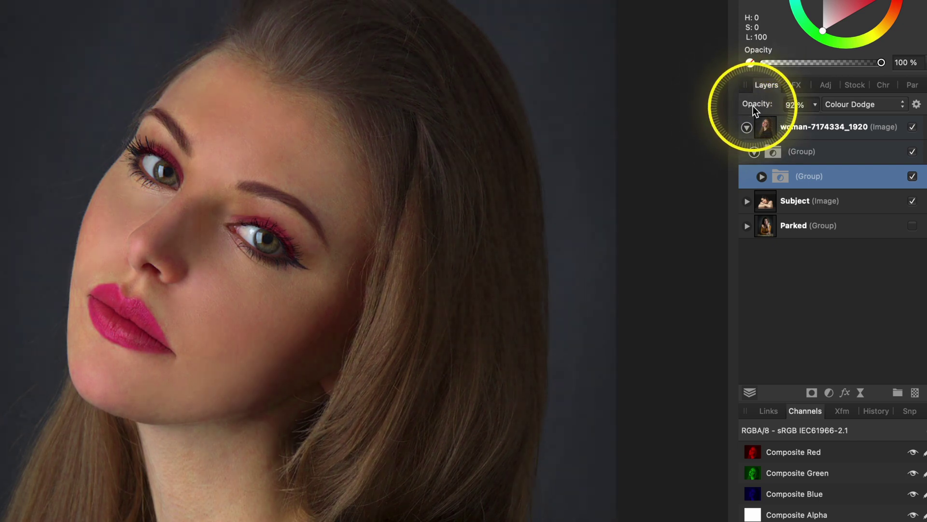
click(820, 149)
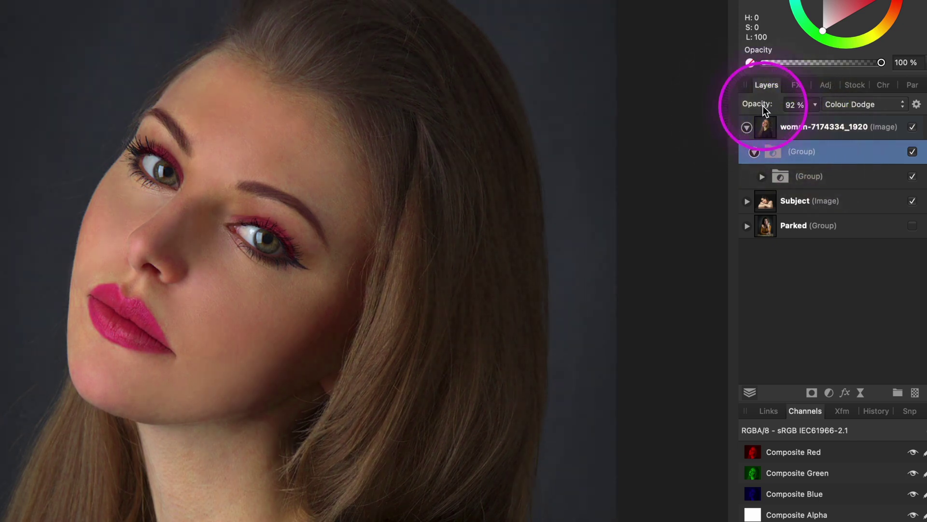
mouse_move(763, 106)
mouse_down()
mouse_move(735, 108)
mouse_move(751, 108)
mouse_up()
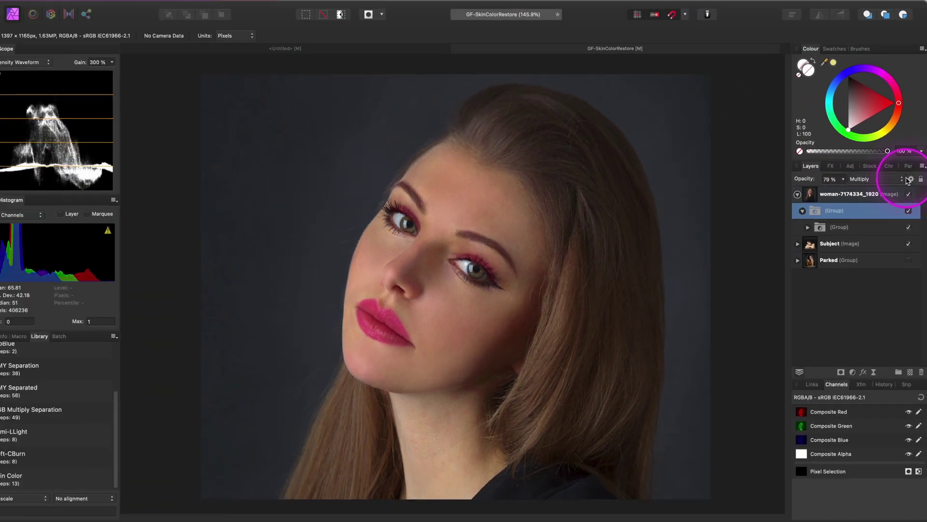
Step: Drag the Multiply group's Underlying Composition right node down so it fades over bright tones
click(909, 179)
drag(275, 362, 311, 501)
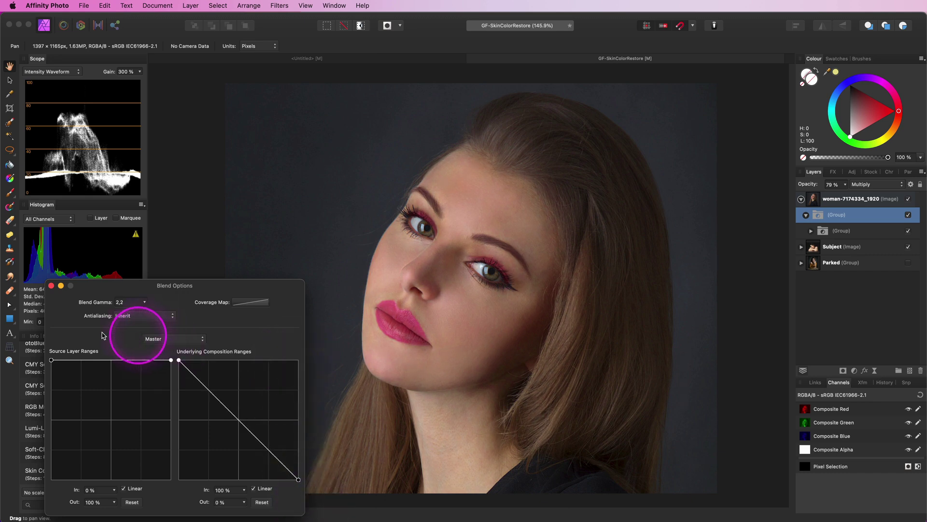
click(52, 286)
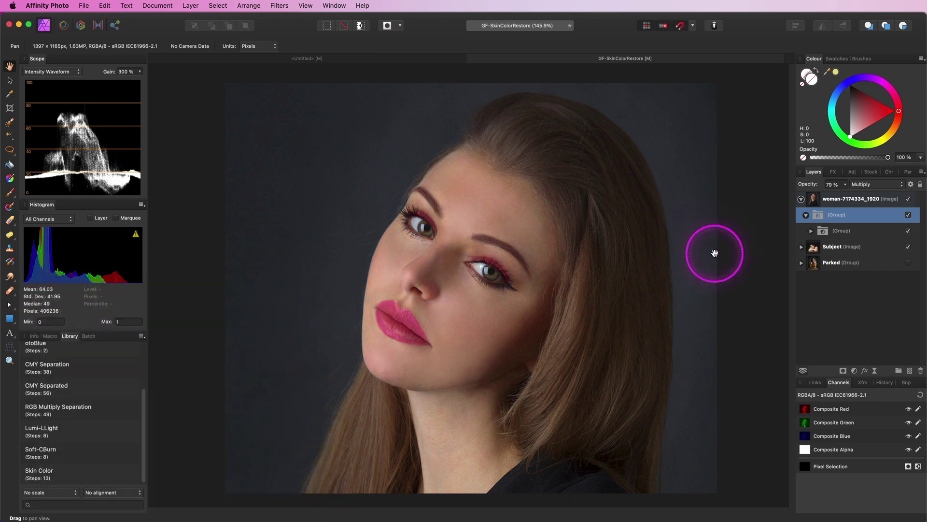
Step: Toggle the Multiply group's visibility to compare the portrait with and without it
click(909, 215)
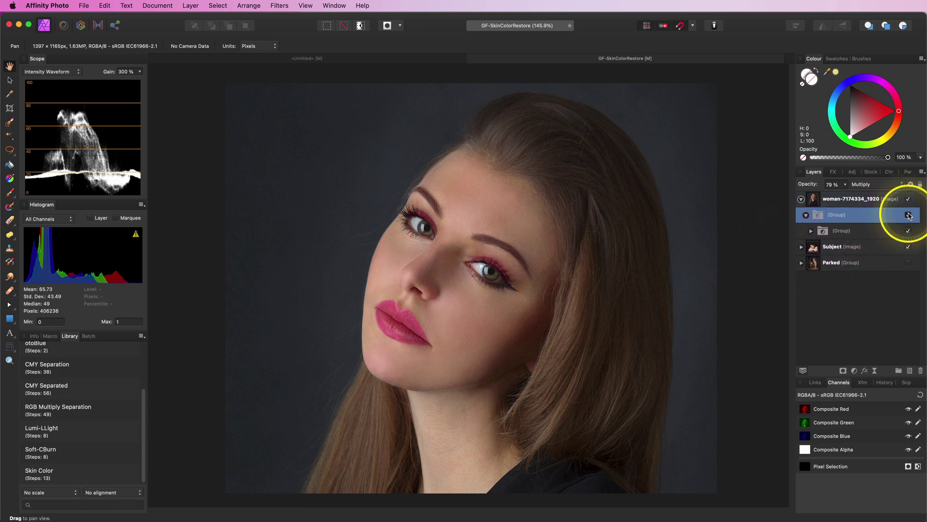
click(909, 215)
click(909, 216)
click(909, 215)
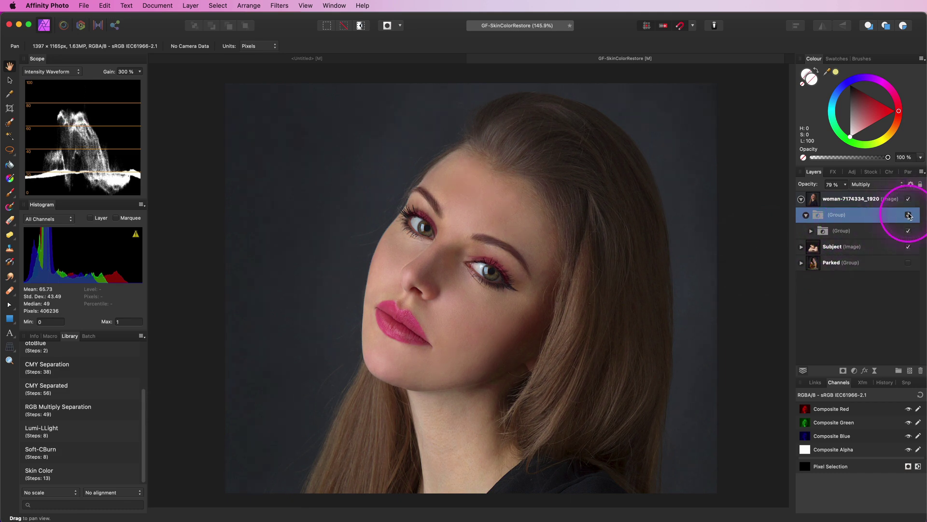